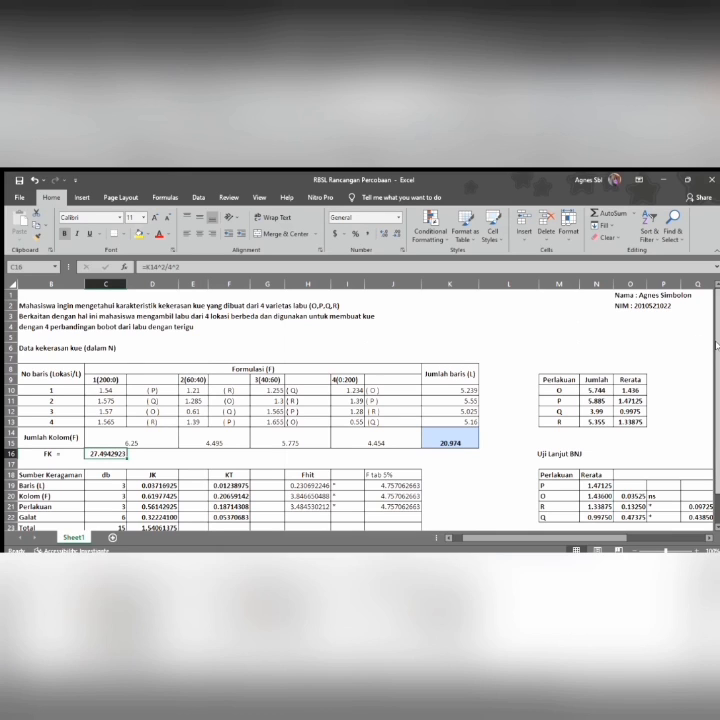
scroll(716, 350, down, 1)
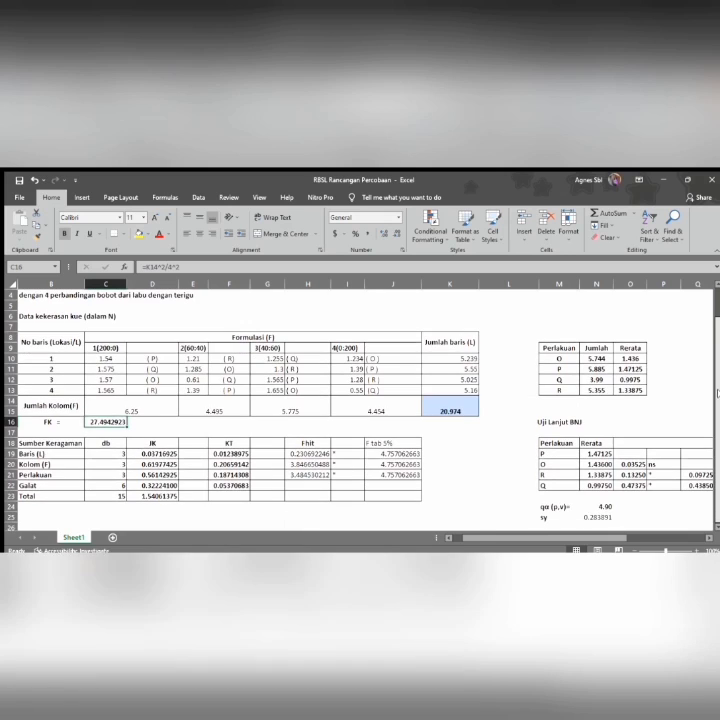
scroll(716, 365, up, 1)
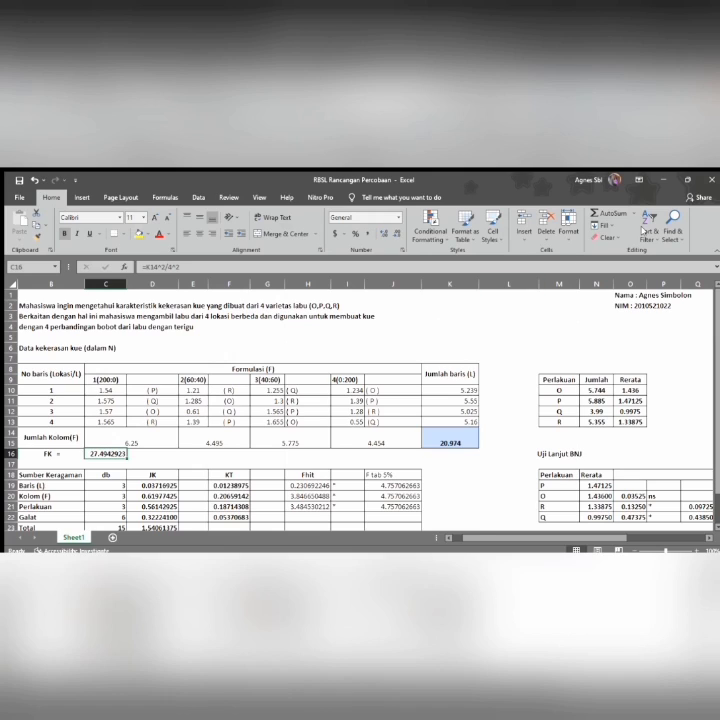
key(Up)
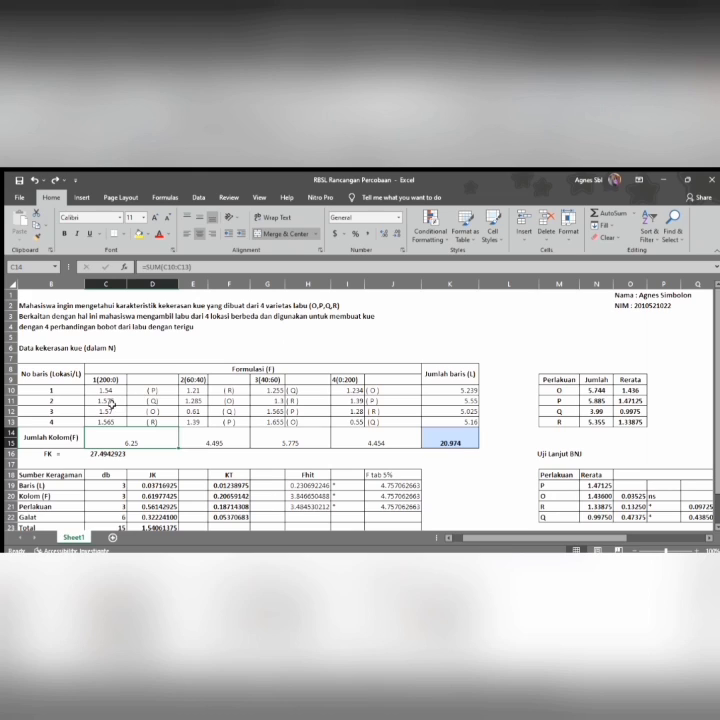
Re-enter the column total for formulation 1(200:0) in C14 as a SUM of C10:C13.
click(75, 434)
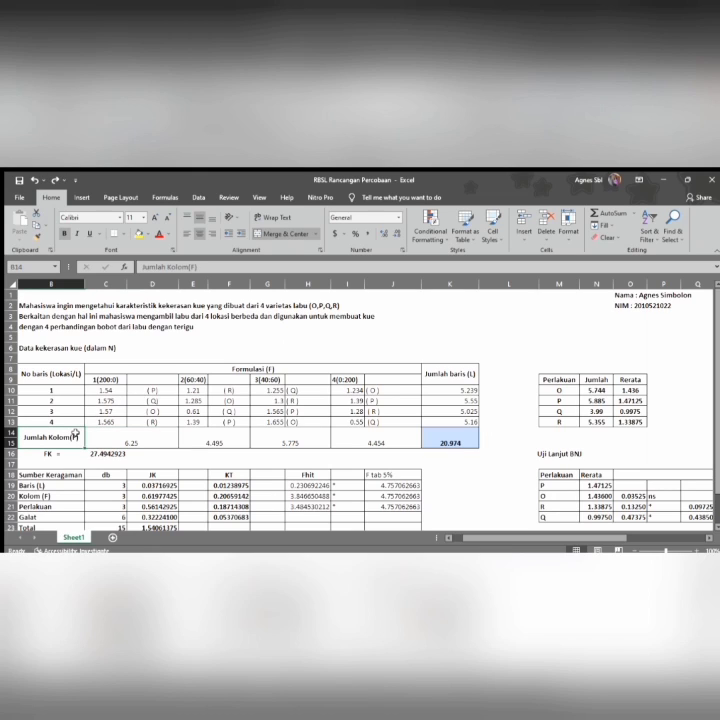
click(104, 437)
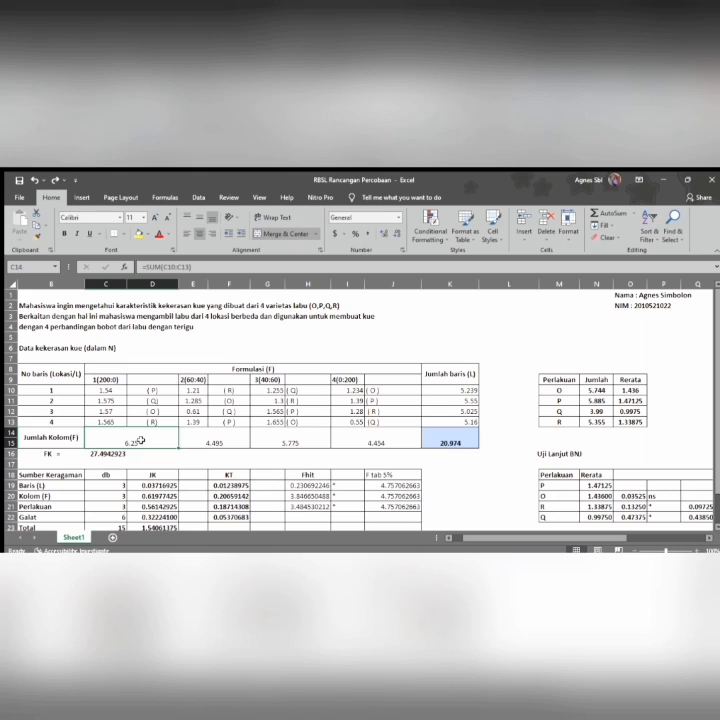
double_click(142, 441)
key(BackSpace)
key(BackSpace)
key(BackSpace)
key(BackSpace)
key(BackSpace)
key(BackSpace)
key(BackSpace)
key(BackSpace)
key(BackSpace)
key(BackSpace)
key(BackSpace)
key(BackSpace)
key(BackSpace)
text(=)
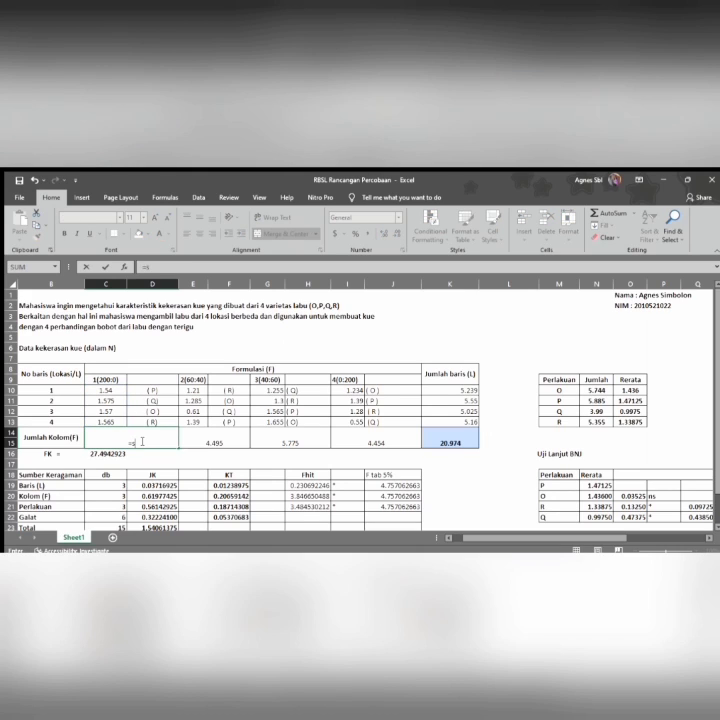
text(sum()
drag(110, 392, 108, 422)
key(Return)
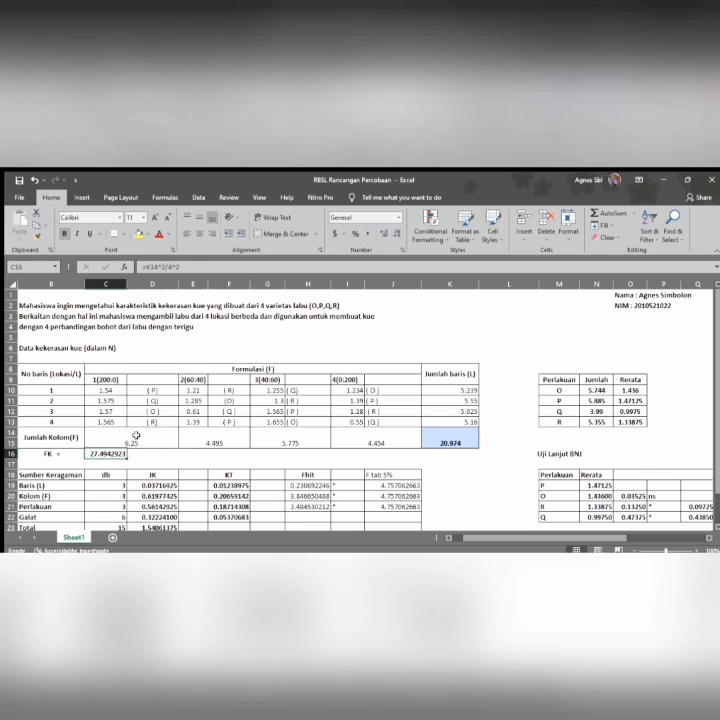
click(136, 436)
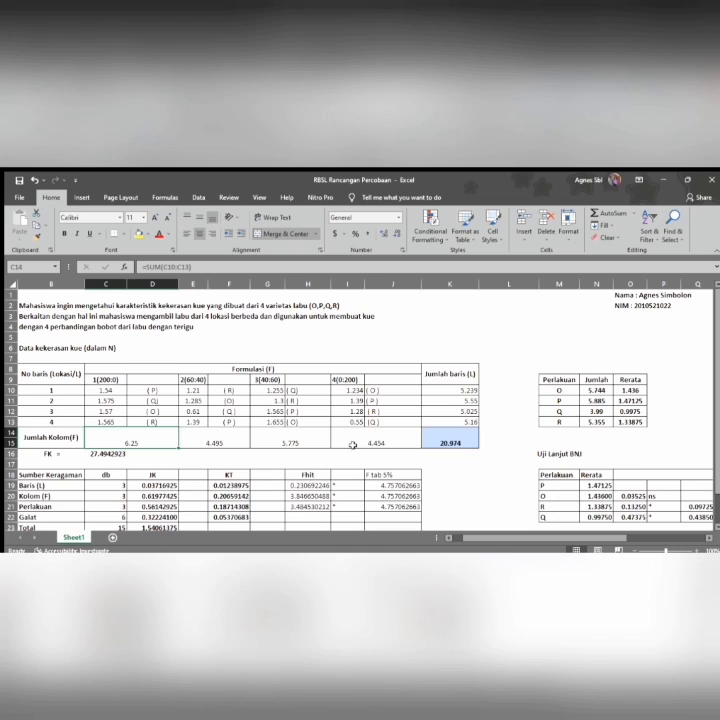
Re-enter the grand total in K14 as a SUM of the row totals K10:K13.
click(440, 390)
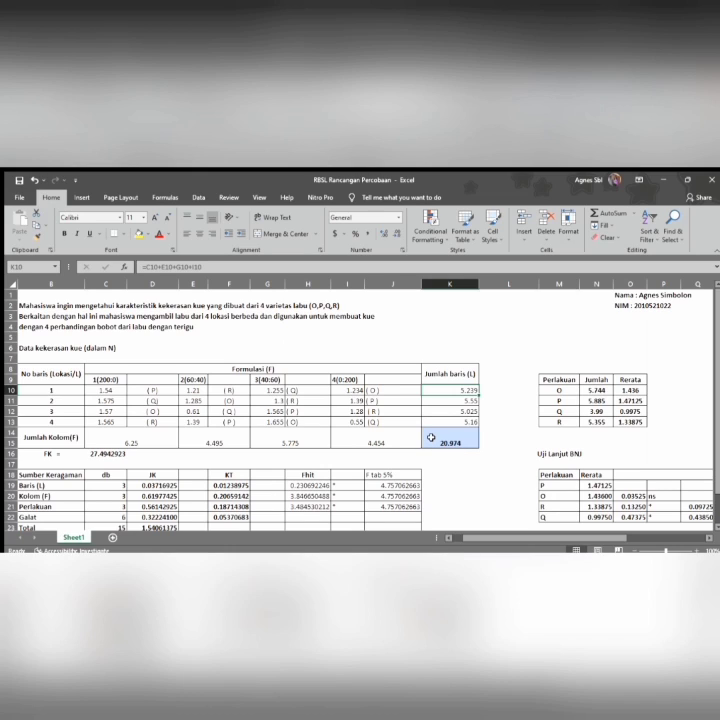
click(447, 440)
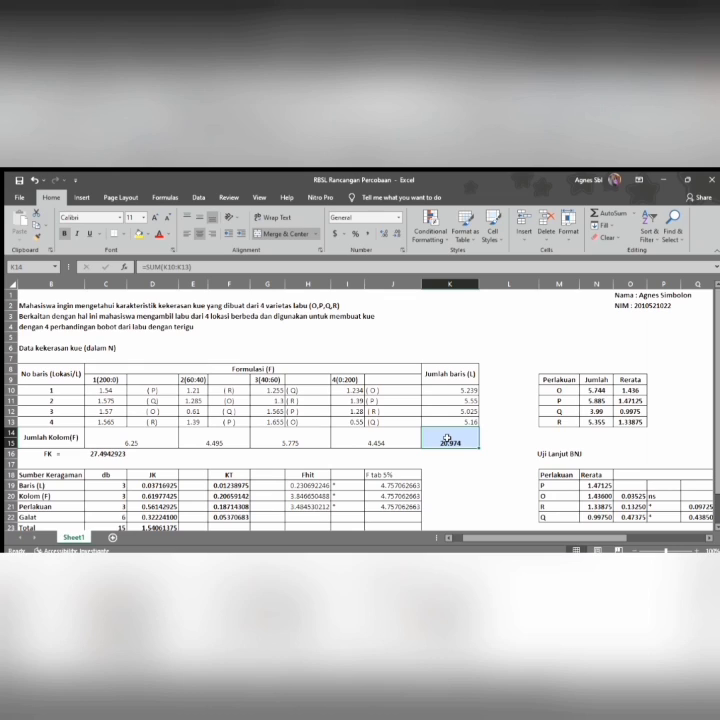
text(=su)
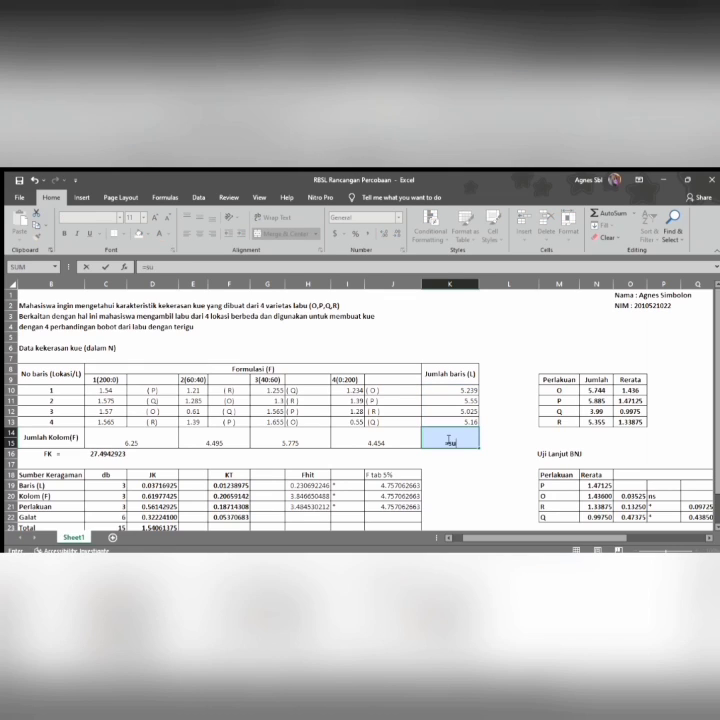
text(m()
drag(458, 392, 458, 420)
key(Return)
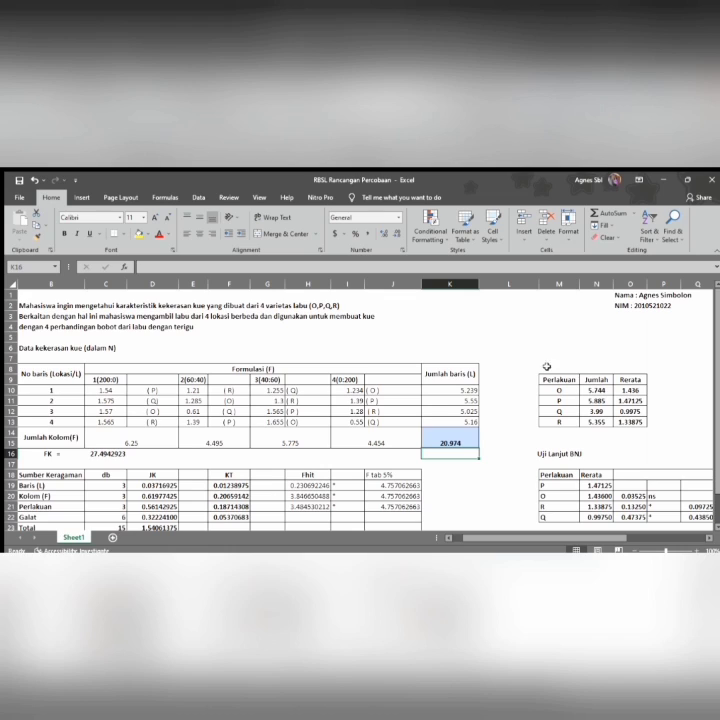
Examine the total formula for treatment O in N10 and its source values in C12, E11, G13 and I10.
click(596, 390)
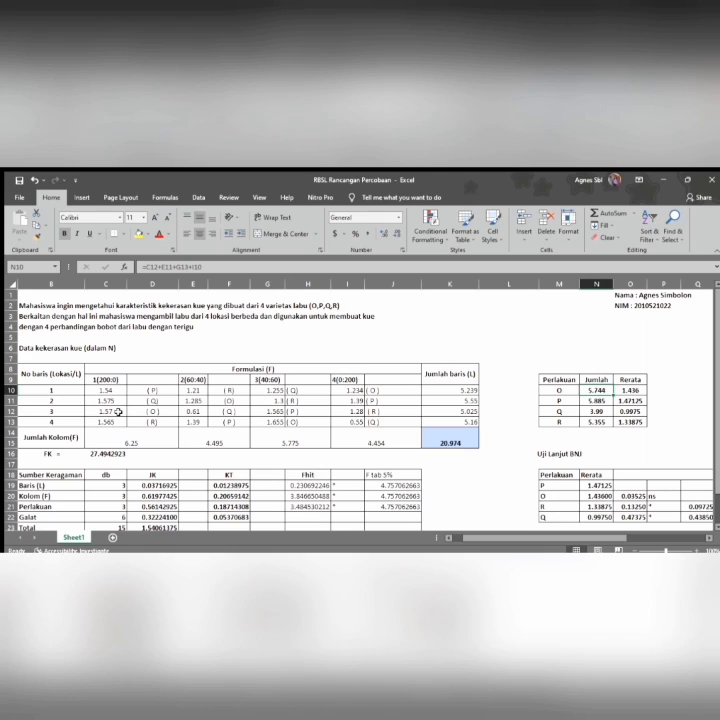
click(118, 411)
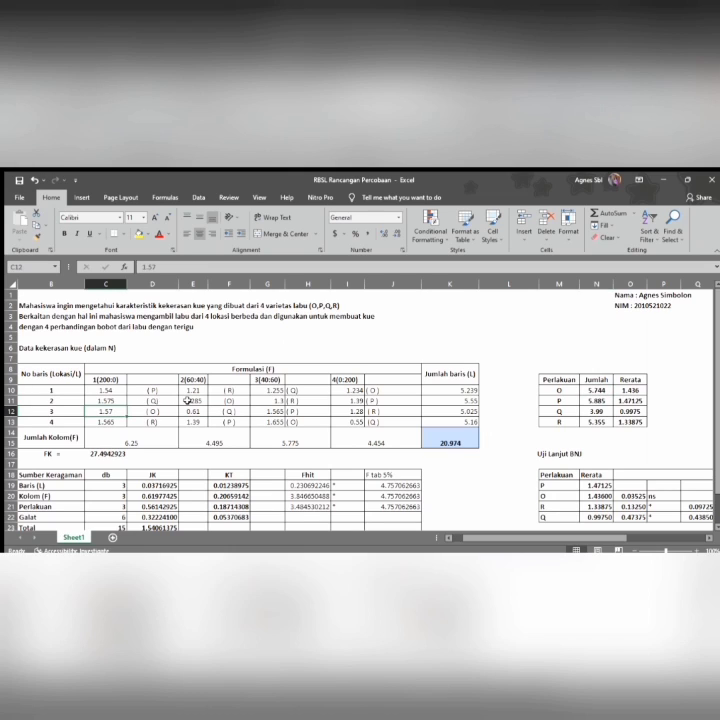
click(189, 401)
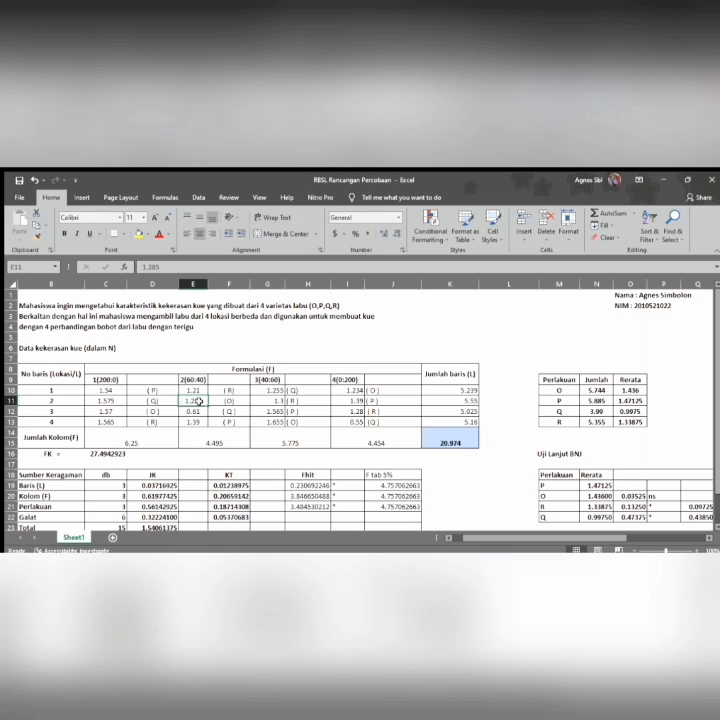
click(264, 422)
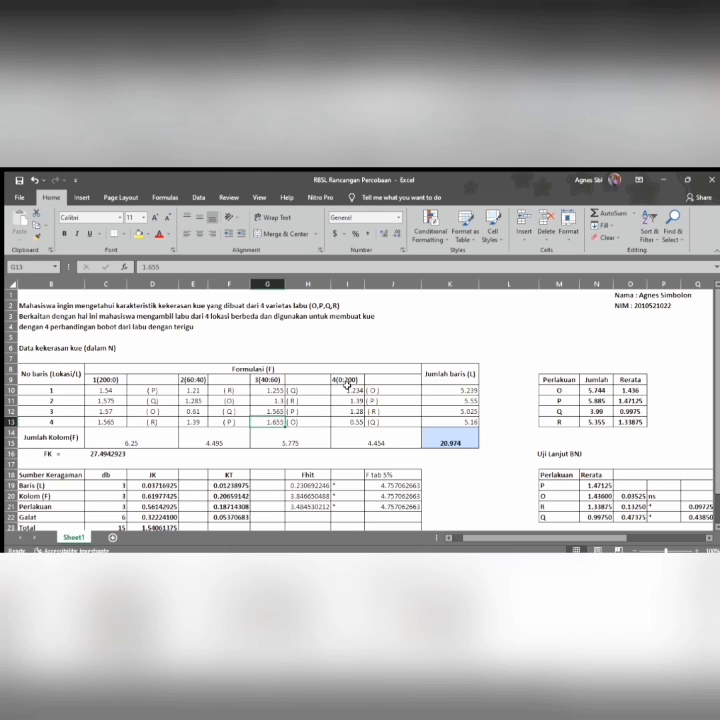
click(346, 387)
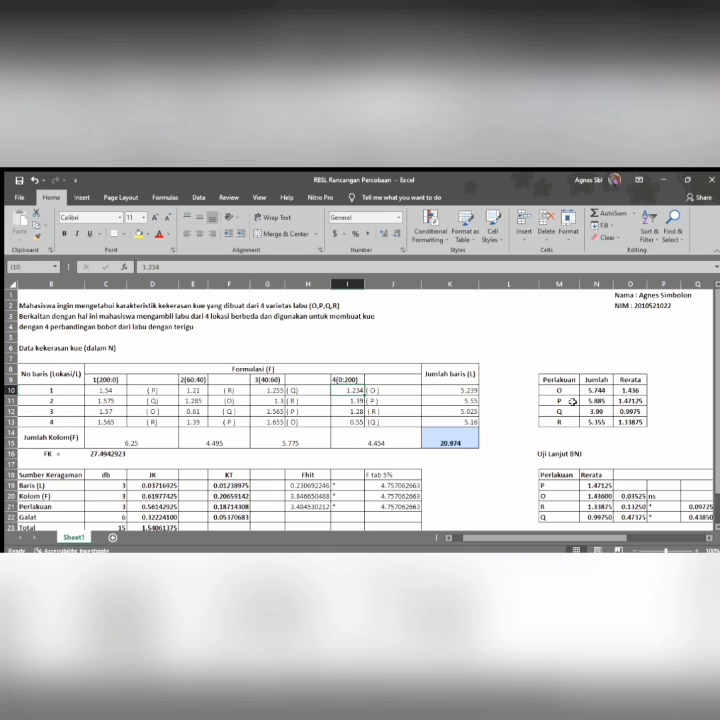
Re-enter the mean (Rerata) of treatment O in O10 as =N10/4 and select that cell again.
click(624, 390)
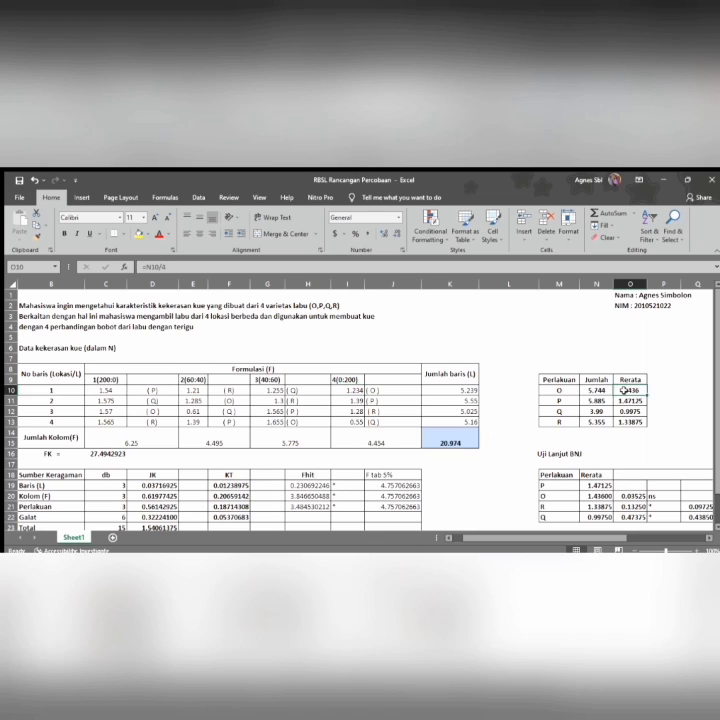
key(ctrl+b)
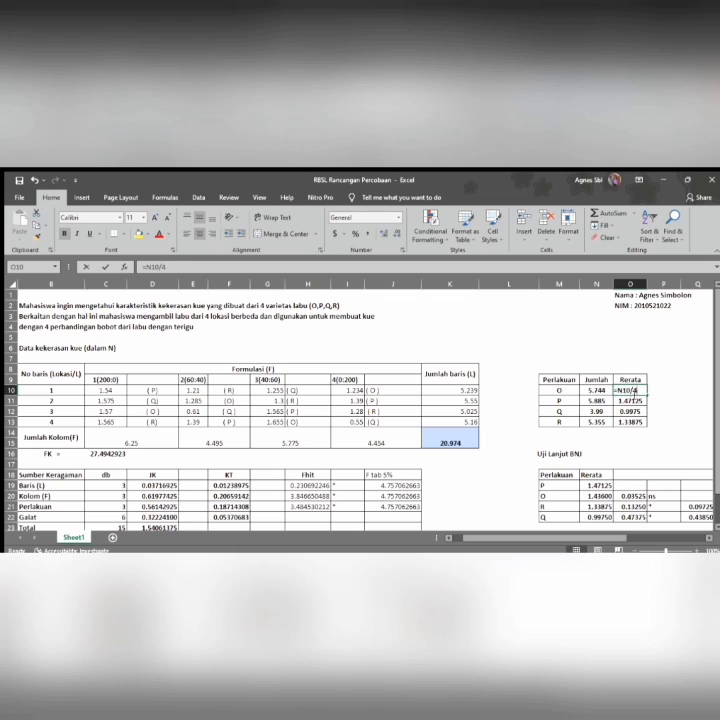
text(=)
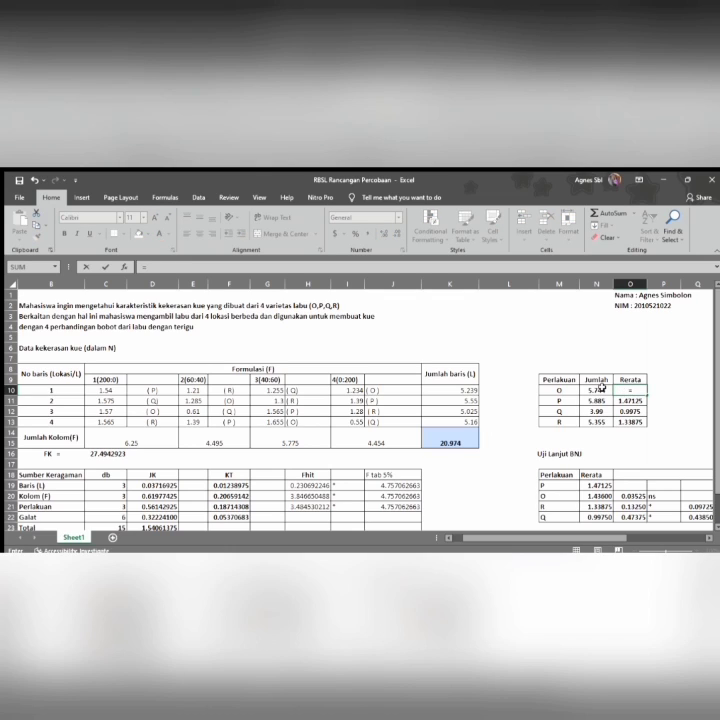
click(598, 391)
text(/4)
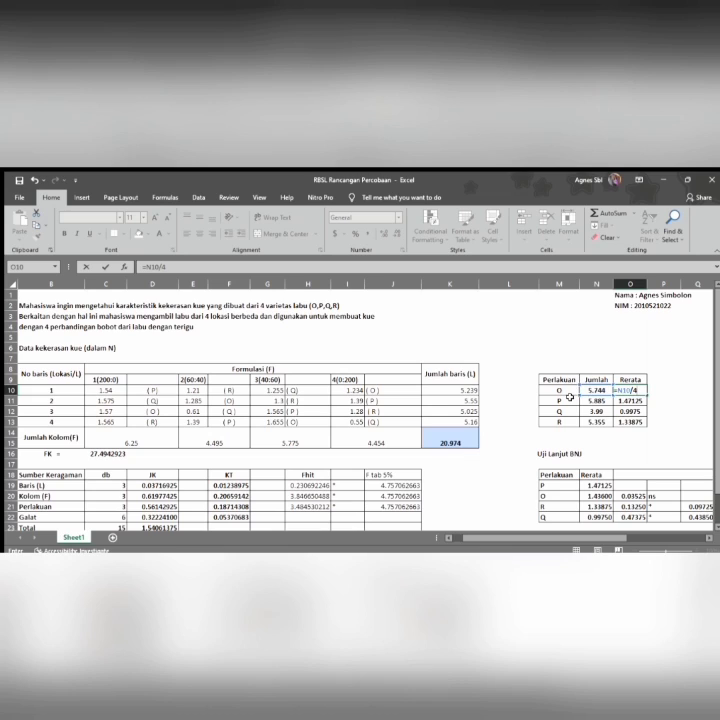
key(Return)
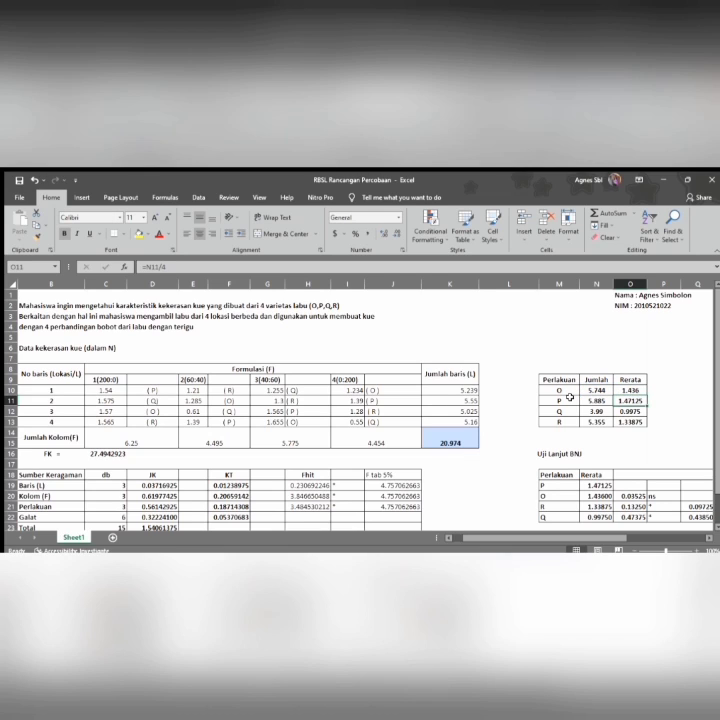
double_click(638, 393)
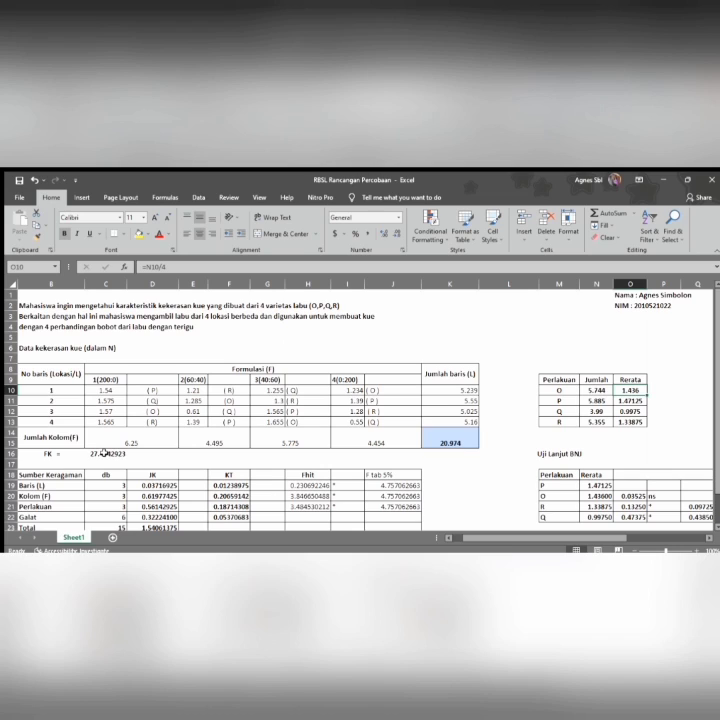
Re-enter the correction factor FK in C16 as =K14^2/4^2.
click(104, 453)
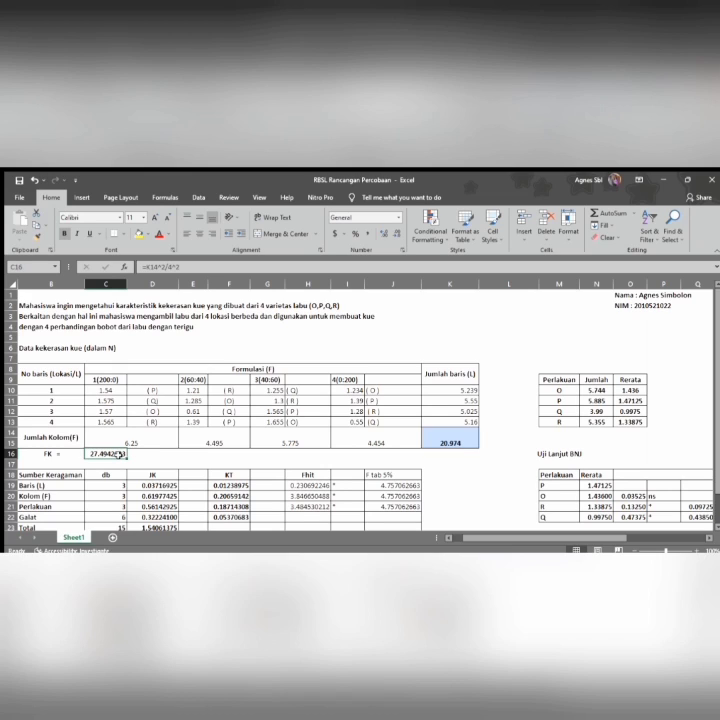
key(BackSpace)
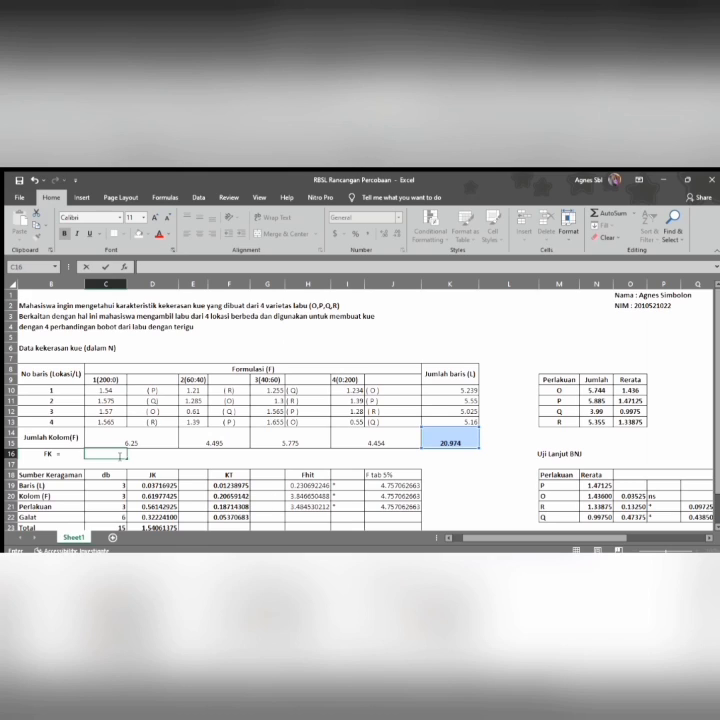
key(ctrl+z)
text(=)
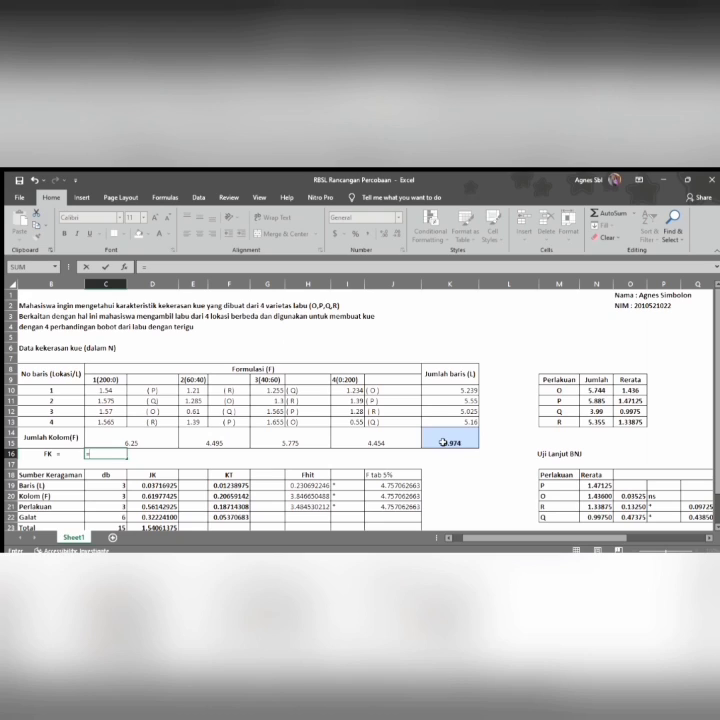
click(443, 442)
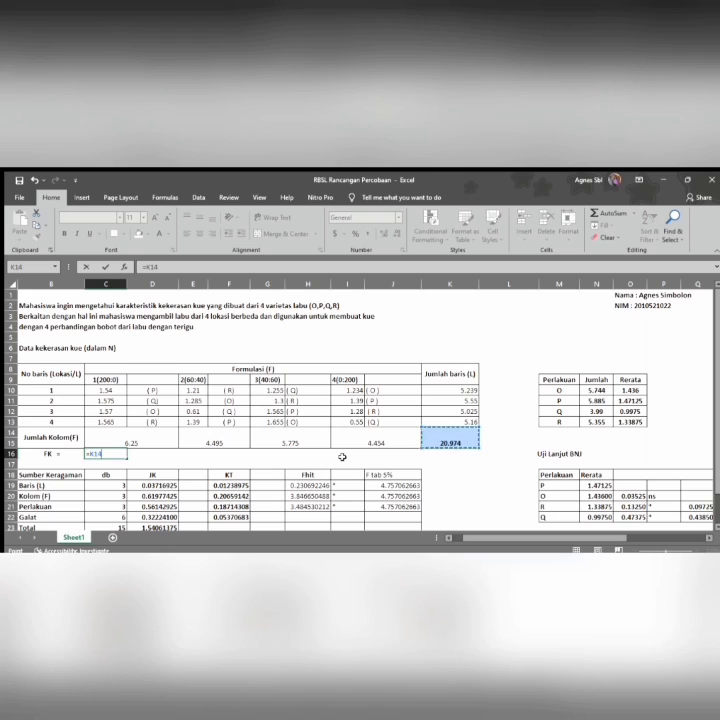
text(^2/4)
text(*)
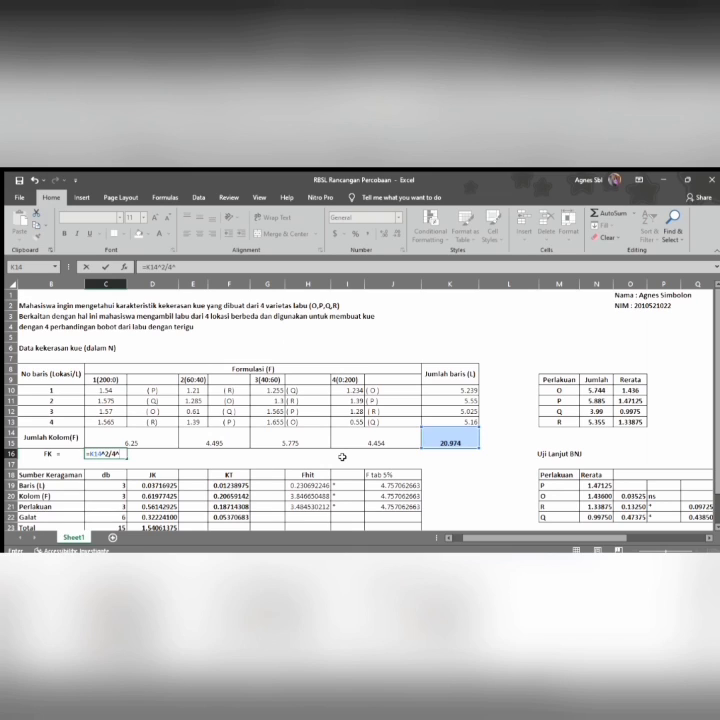
text(2)
key(Return)
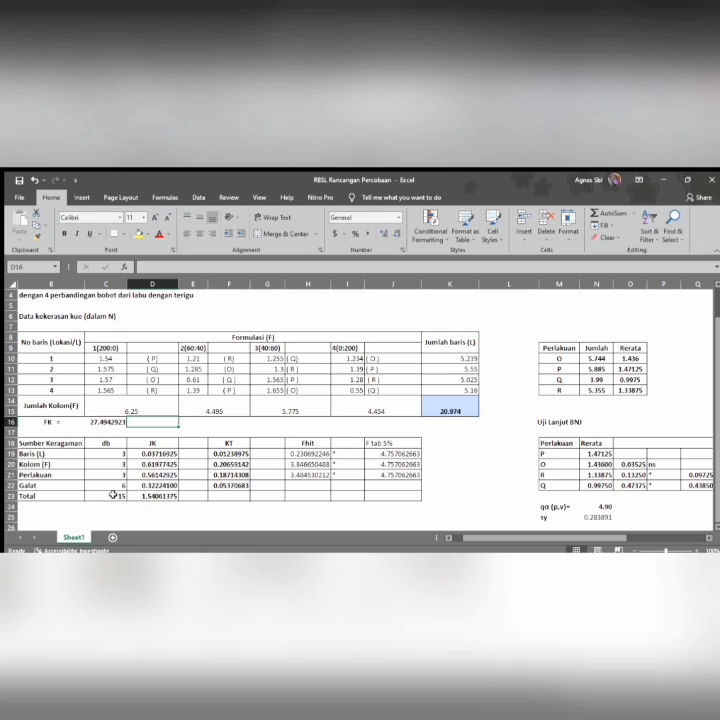
Examine the degrees-of-freedom (db) formulas for Total, Baris (L), Kolom (F), Perlakuan and Galat in the ANOVA table.
click(114, 495)
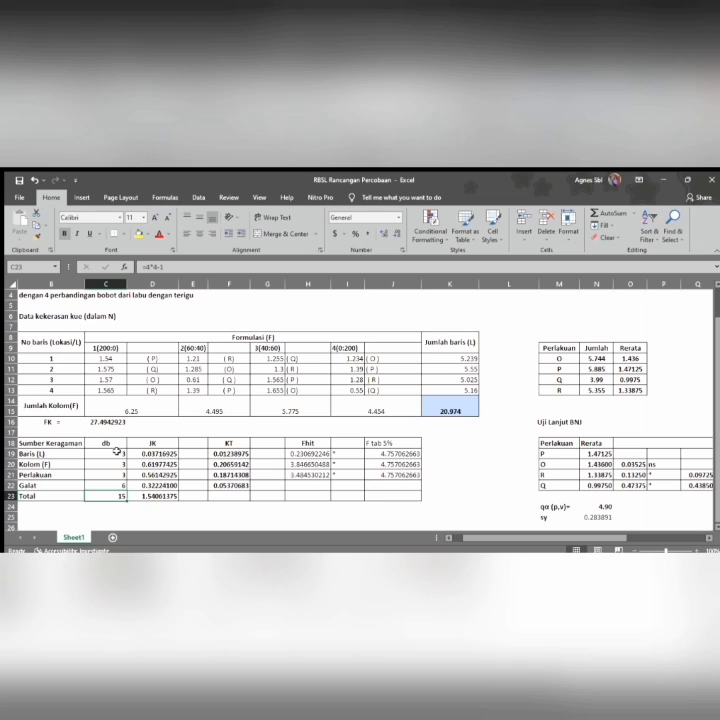
click(117, 452)
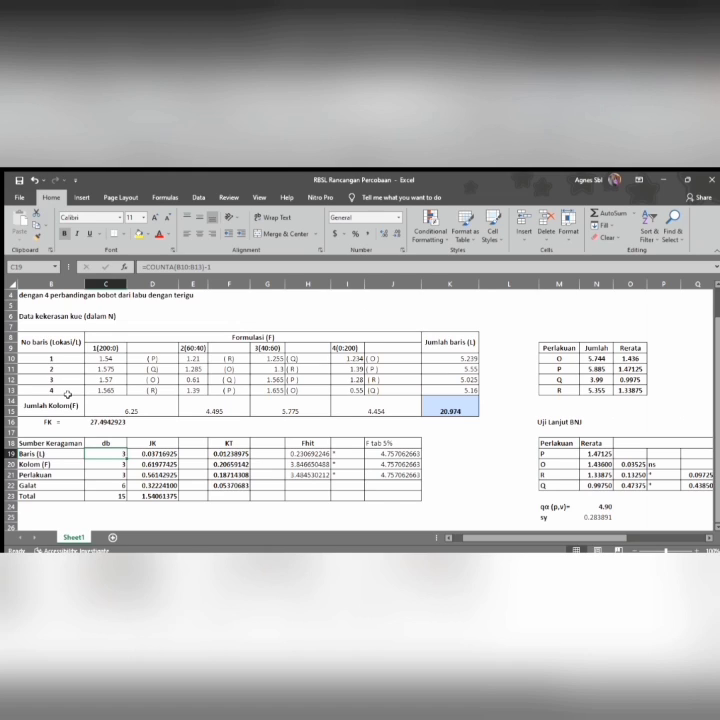
click(112, 466)
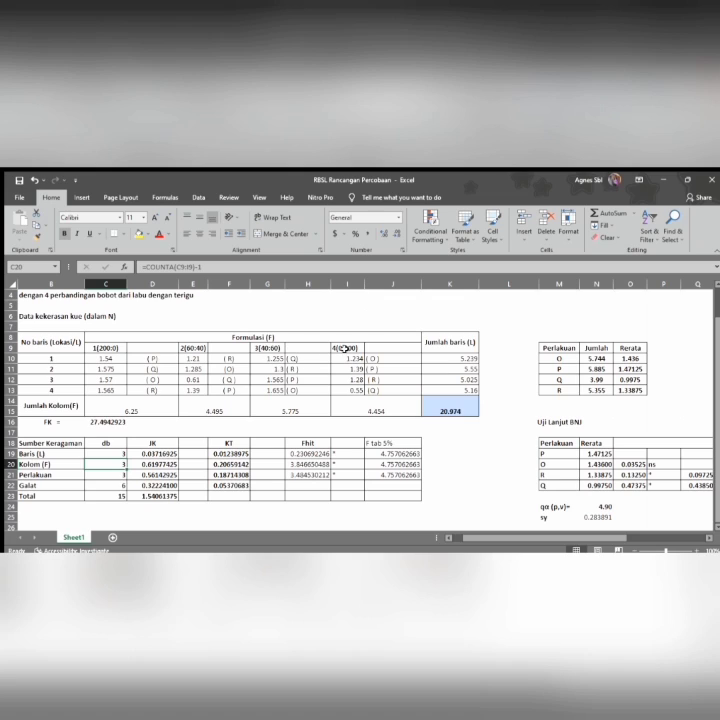
click(114, 477)
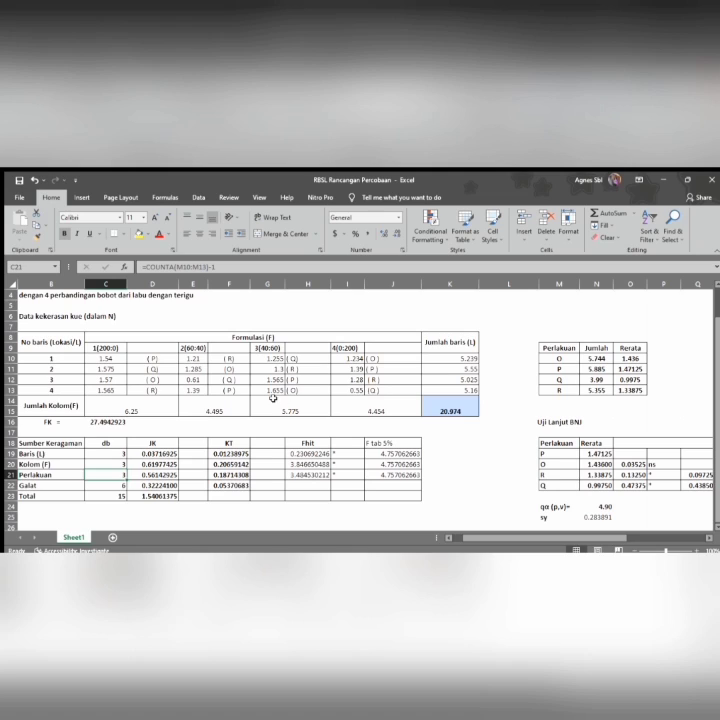
click(116, 486)
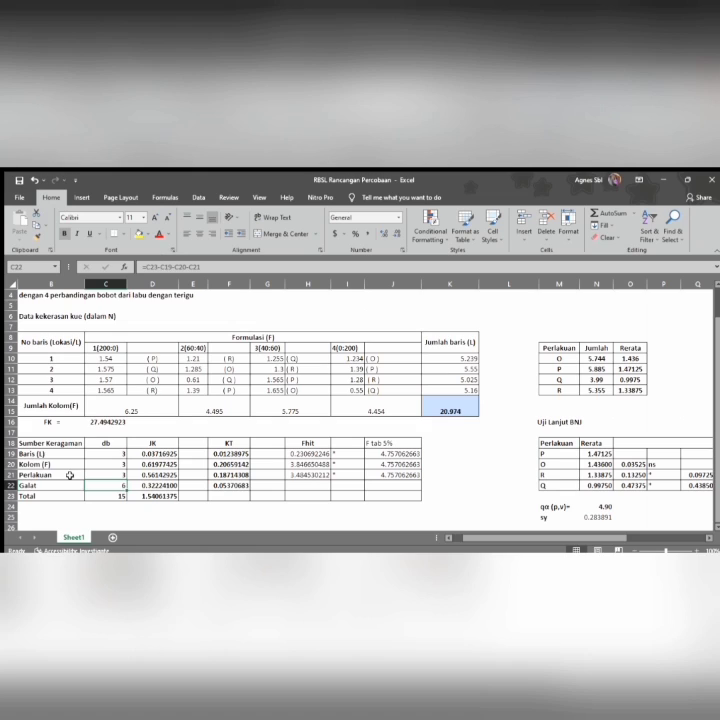
Examine the sum-of-squares (JK) formulas for Baris (L), Total, Kolom (F) and Perlakuan in the ANOVA table.
click(137, 455)
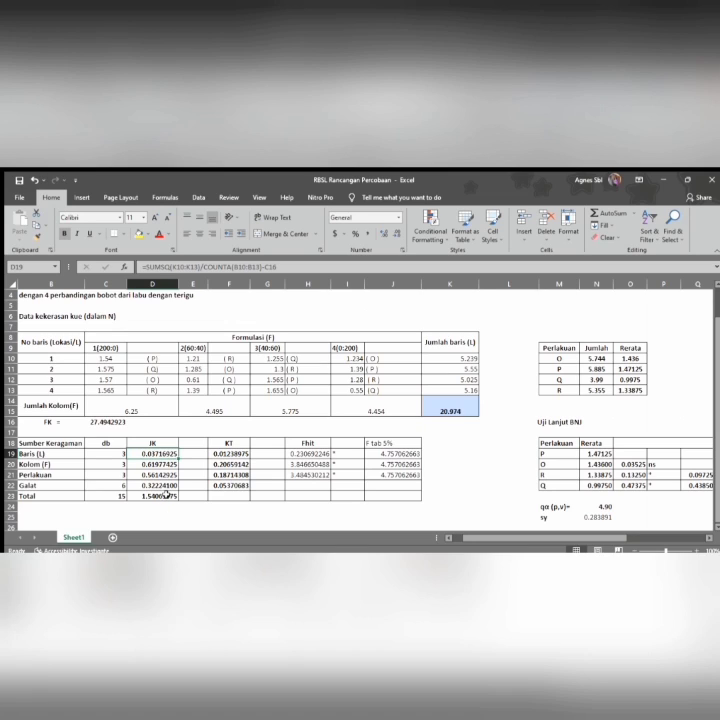
click(166, 496)
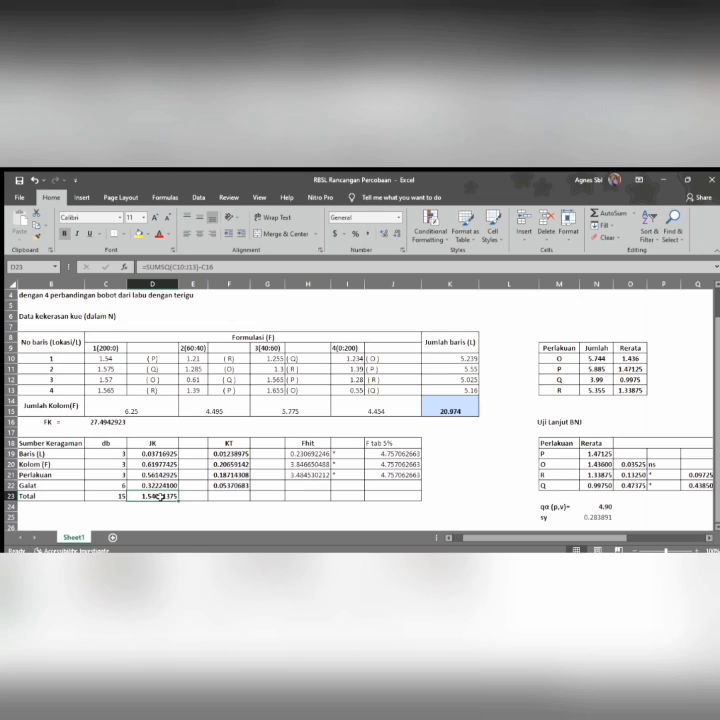
key(ctrl+c)
click(154, 453)
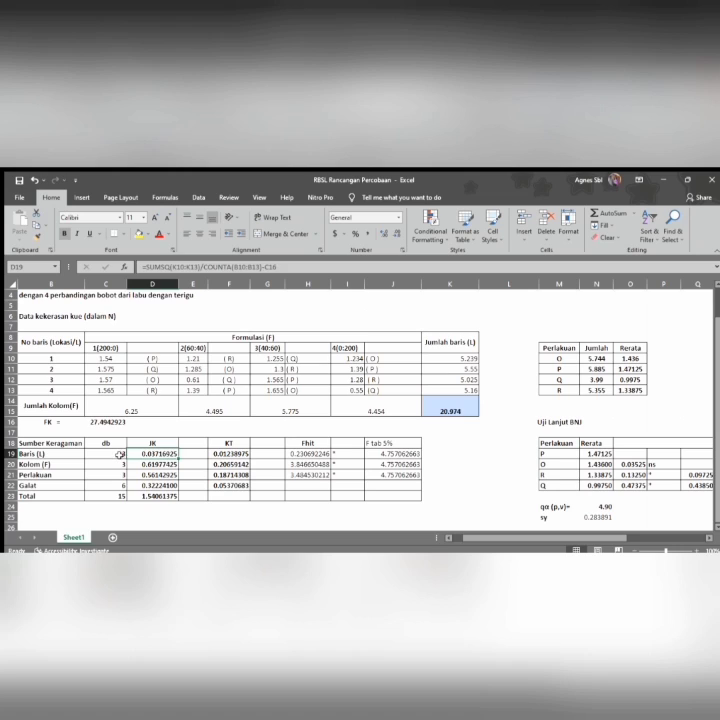
click(119, 455)
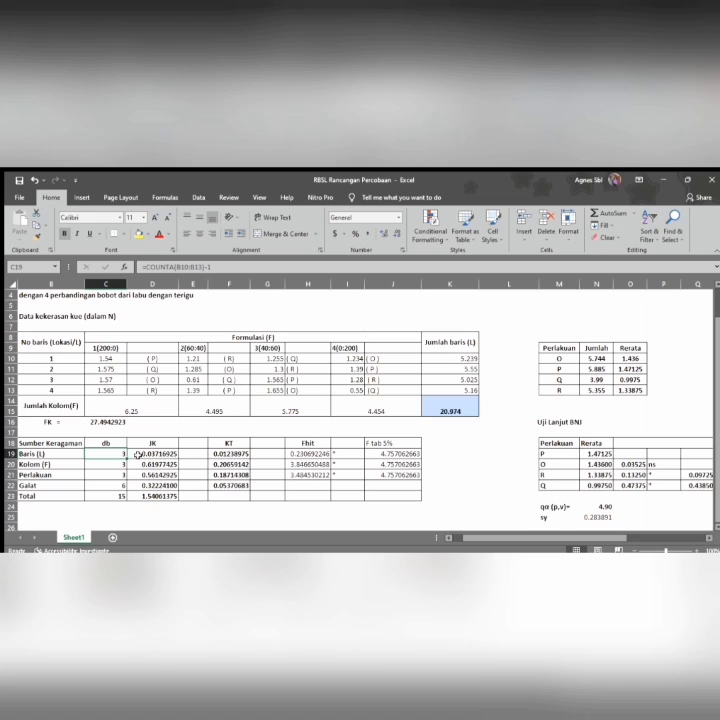
click(138, 455)
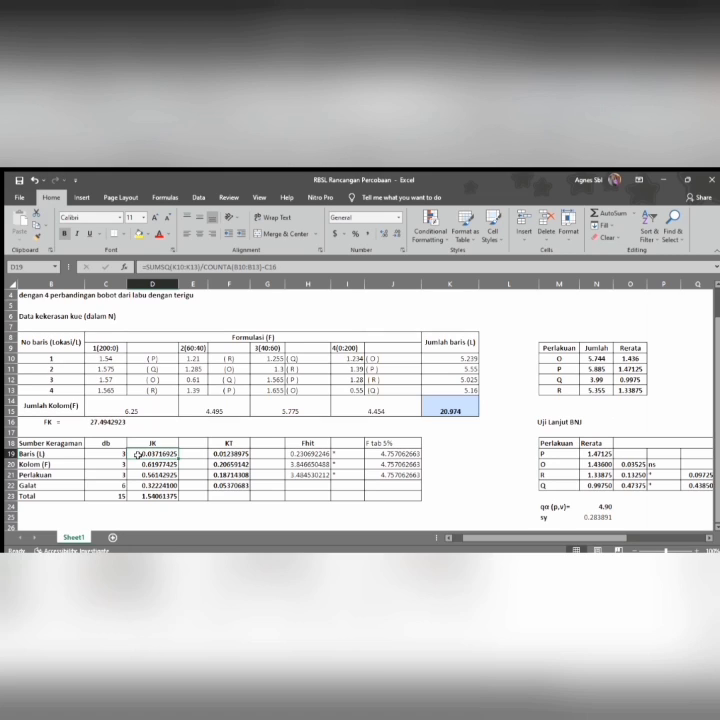
click(143, 464)
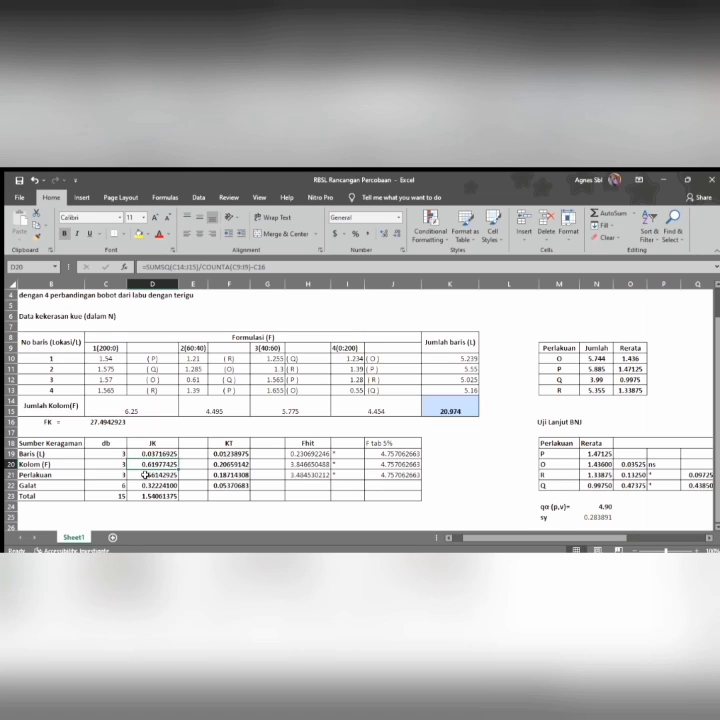
click(145, 476)
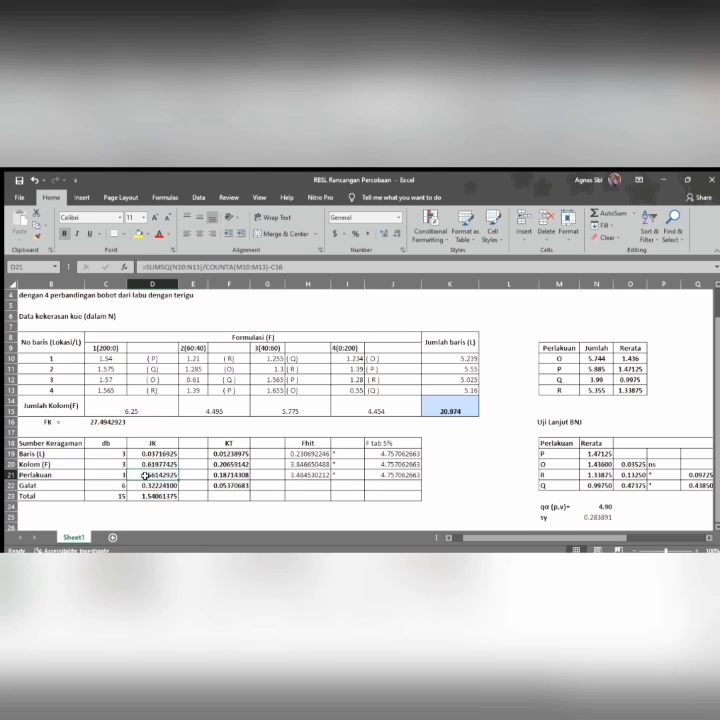
Examine the mean square (KT) formula for Baris (L) in F19 and its source cells D19 and C19.
click(222, 455)
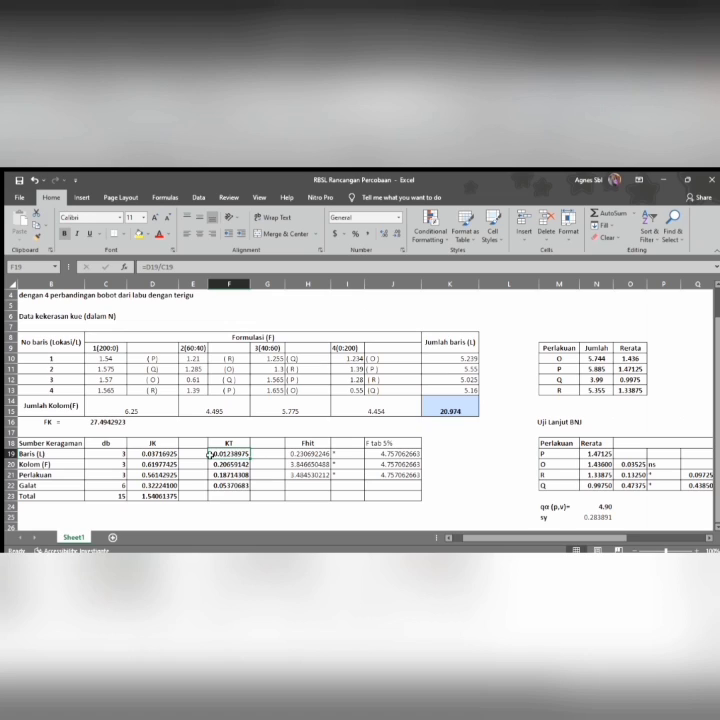
click(165, 452)
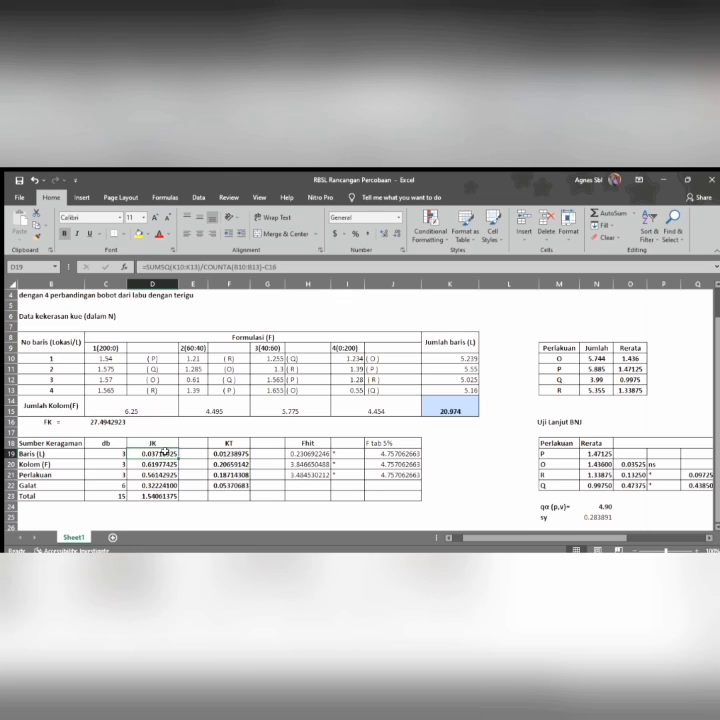
click(113, 453)
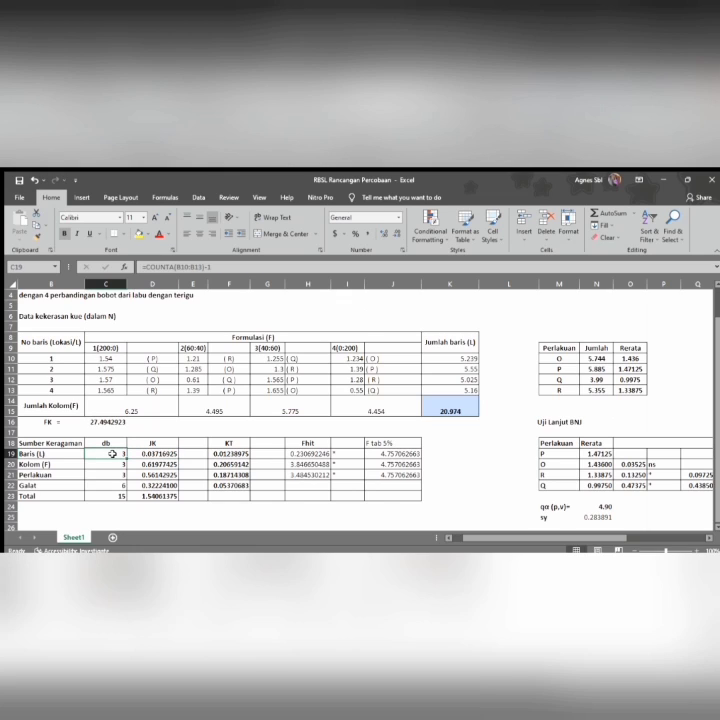
Re-enter the mean square (KT) of Baris (L) in F19 as =D19/$C$19 and fill it down through Galat in F22.
click(228, 453)
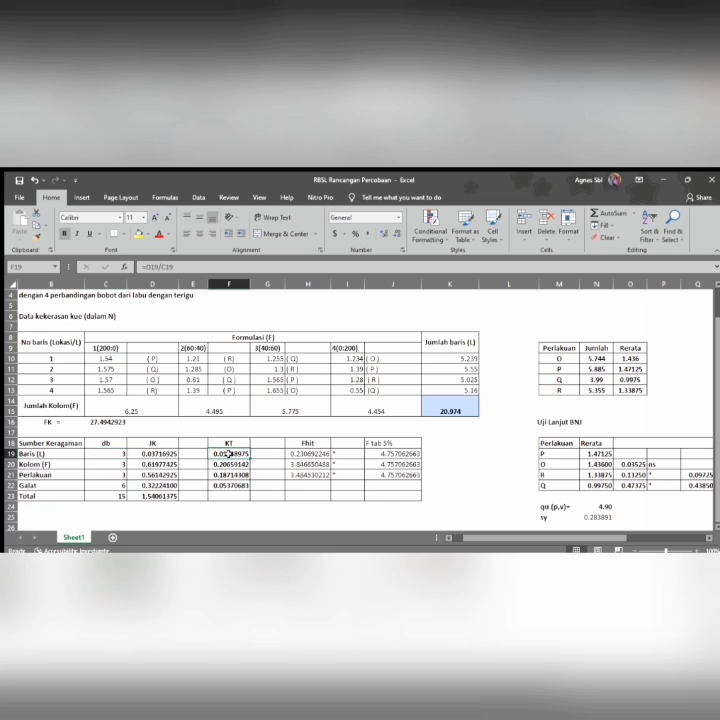
text(=)
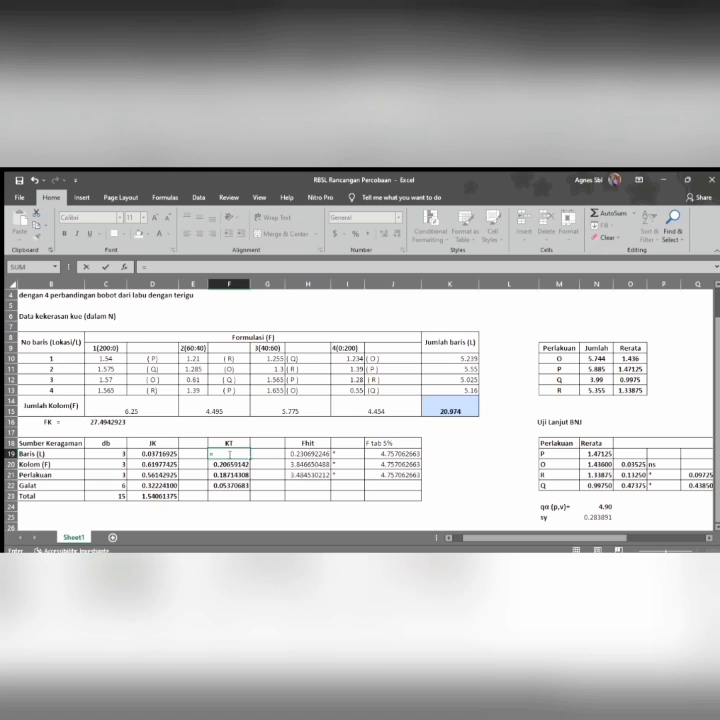
click(150, 454)
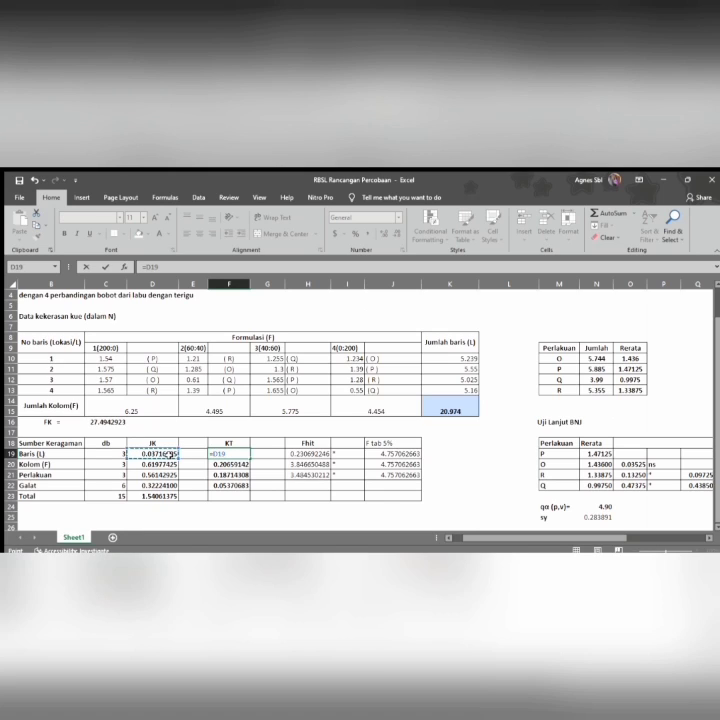
text(/)
click(113, 452)
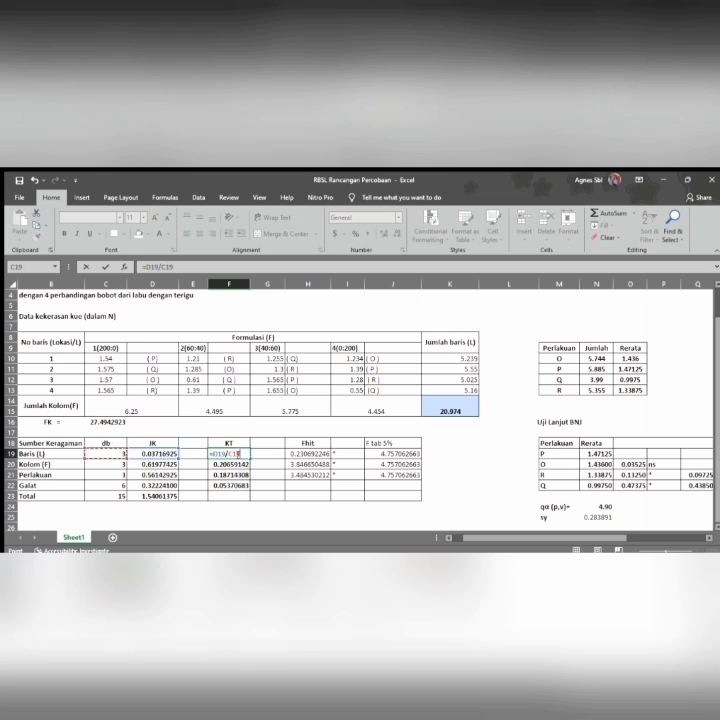
click(232, 454)
text($C$)
key(Return)
click(230, 452)
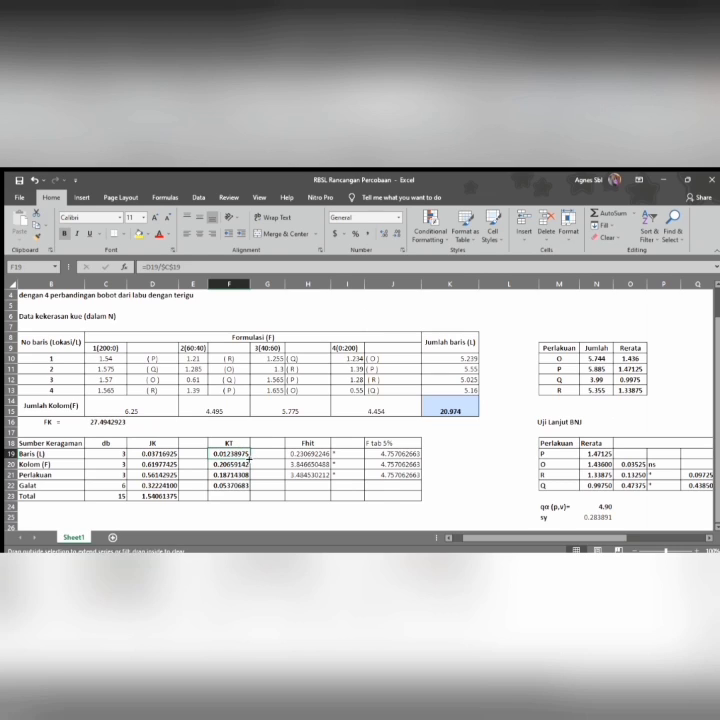
drag(253, 457, 247, 486)
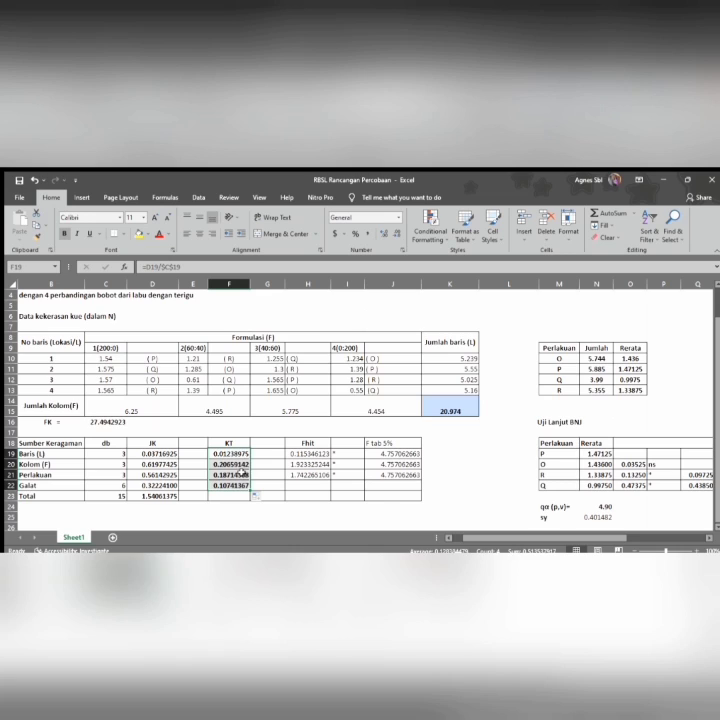
click(240, 476)
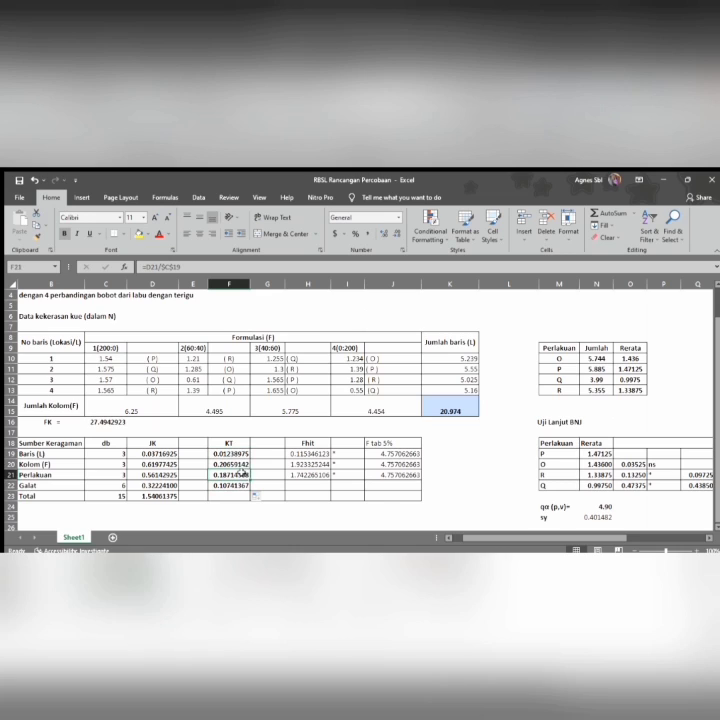
Examine the Fhit formulas for Kolom (F) and Baris (L) and the Galat mean square in F22 that they divide by.
click(306, 464)
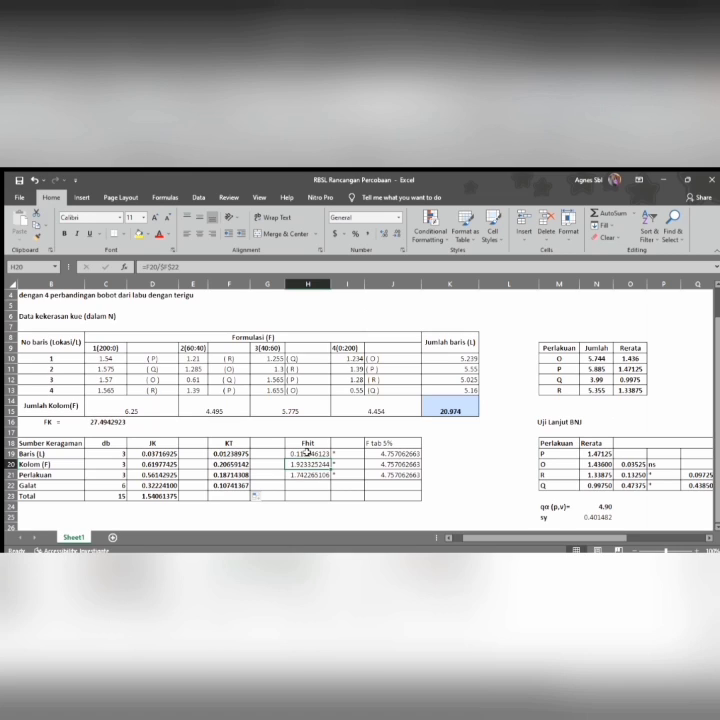
click(306, 453)
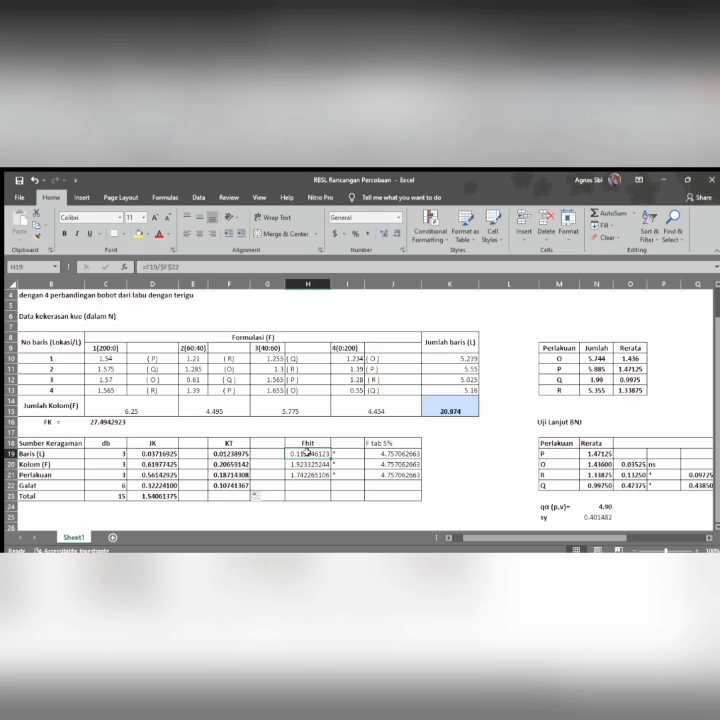
click(232, 484)
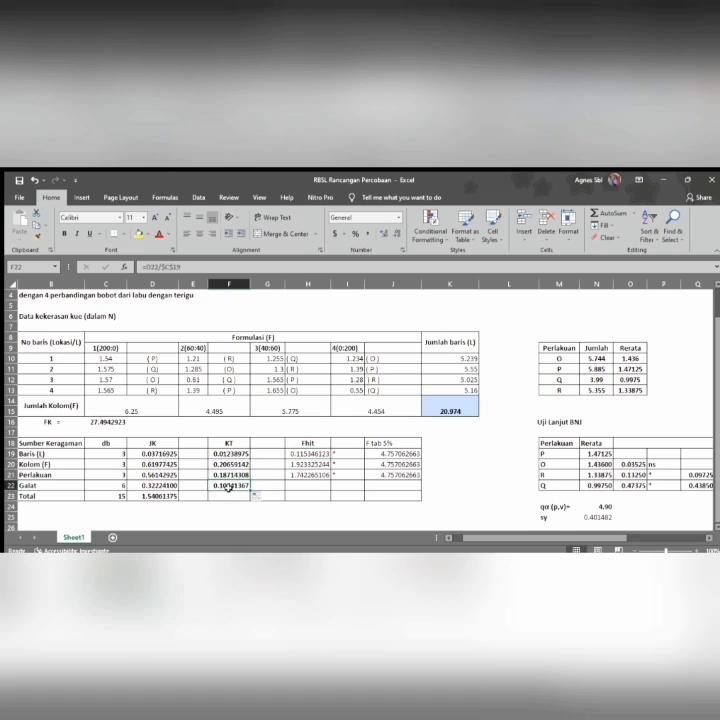
click(298, 456)
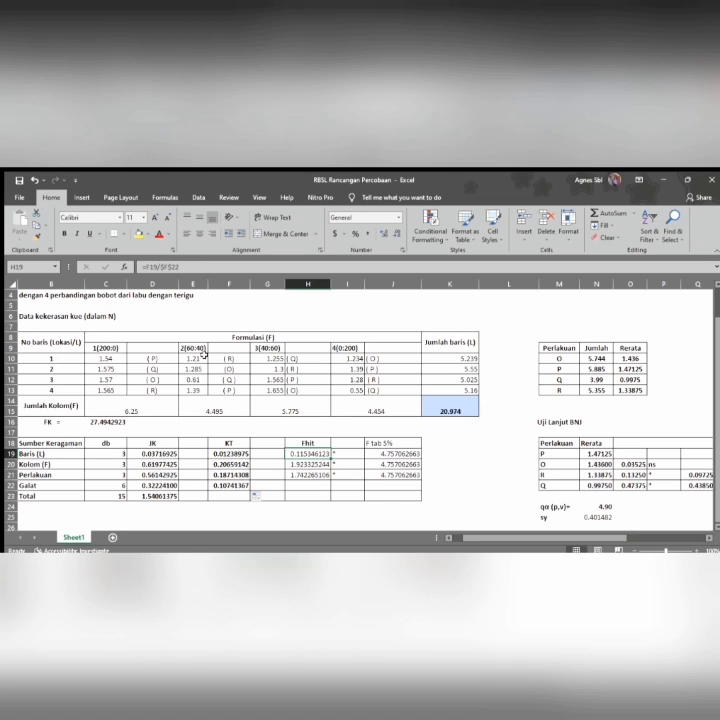
Examine the F tab 5% formula in J19 and the significance formula in I19 alongside the Fhit of Baris (L).
click(371, 455)
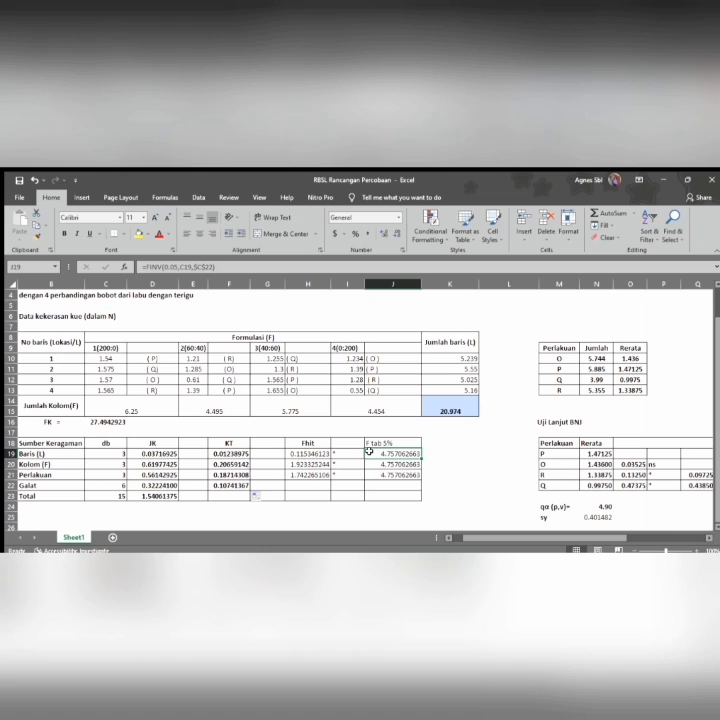
click(337, 455)
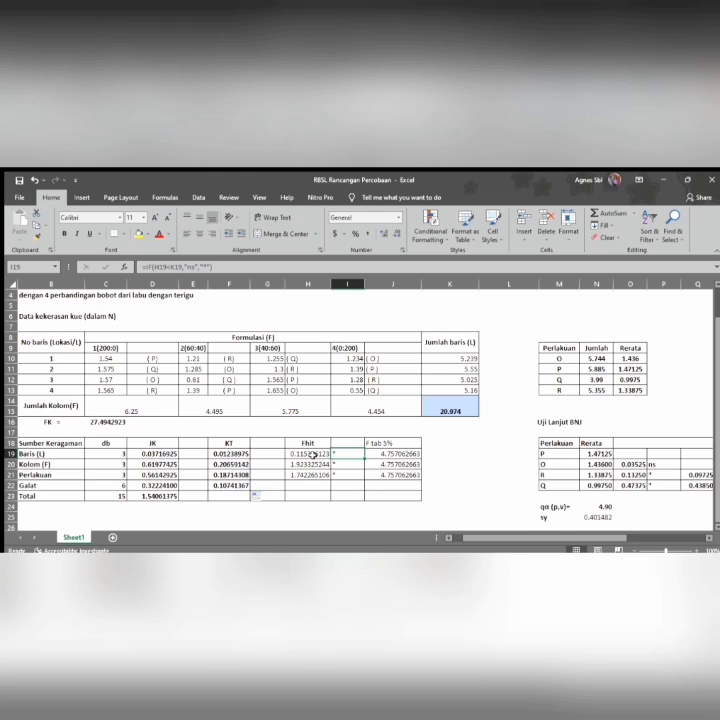
click(313, 454)
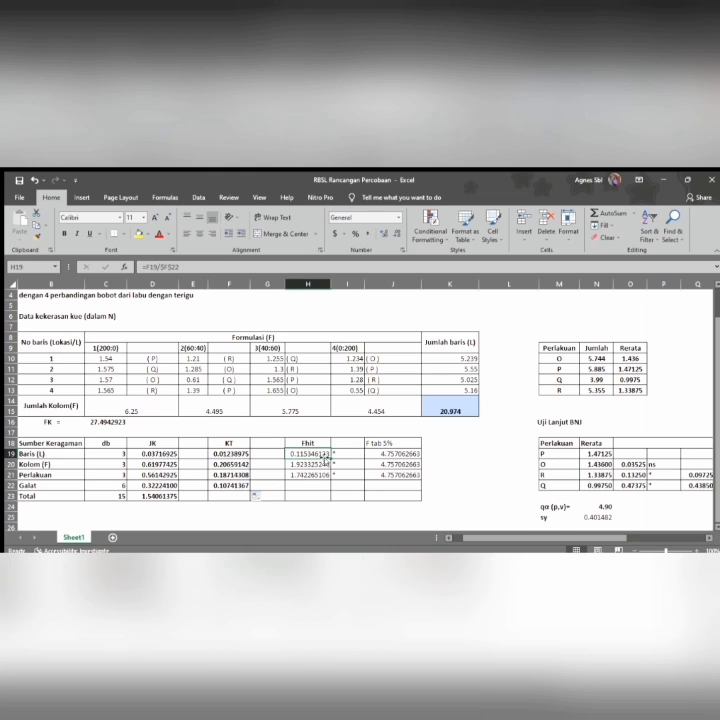
click(345, 455)
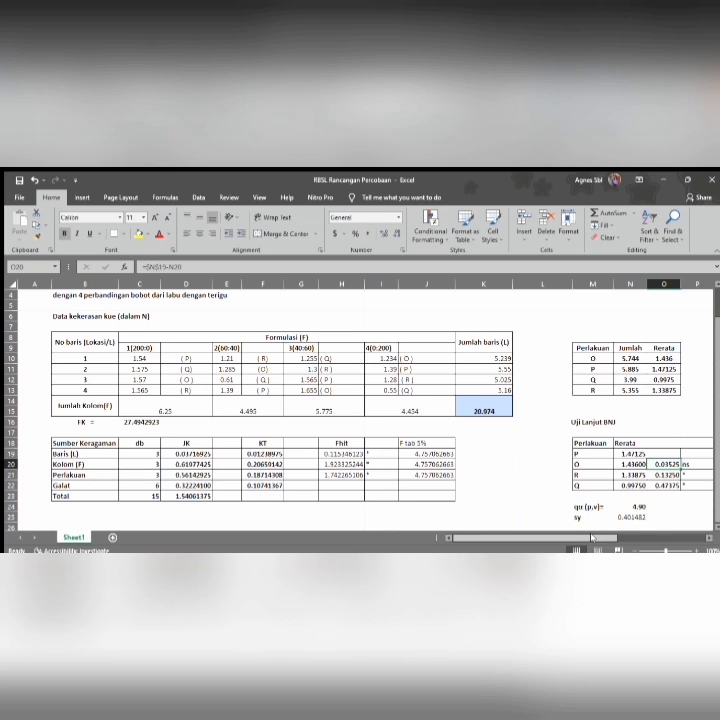
Examine the treatment means and the difference formulas in O20, Q21 and S22 of the Uji Lanjut BNJ table.
drag(591, 536, 686, 537)
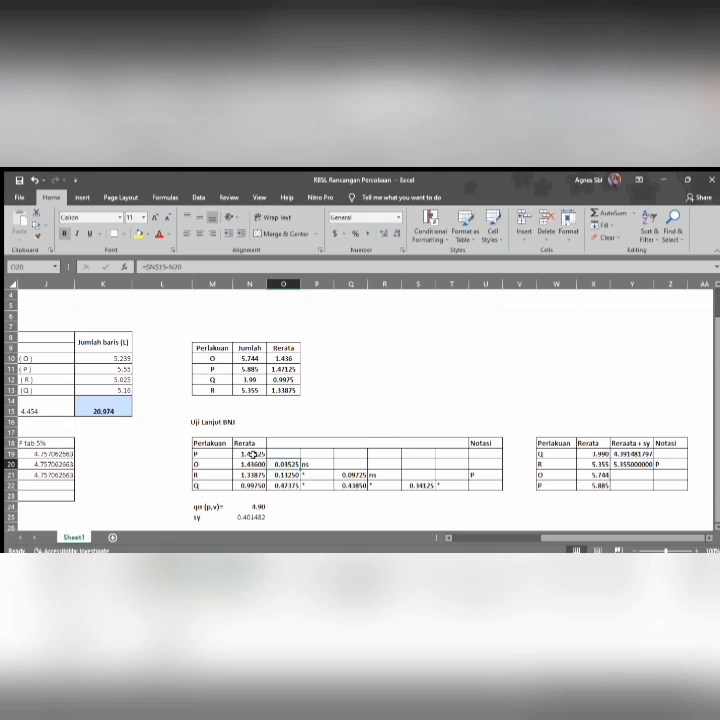
click(253, 454)
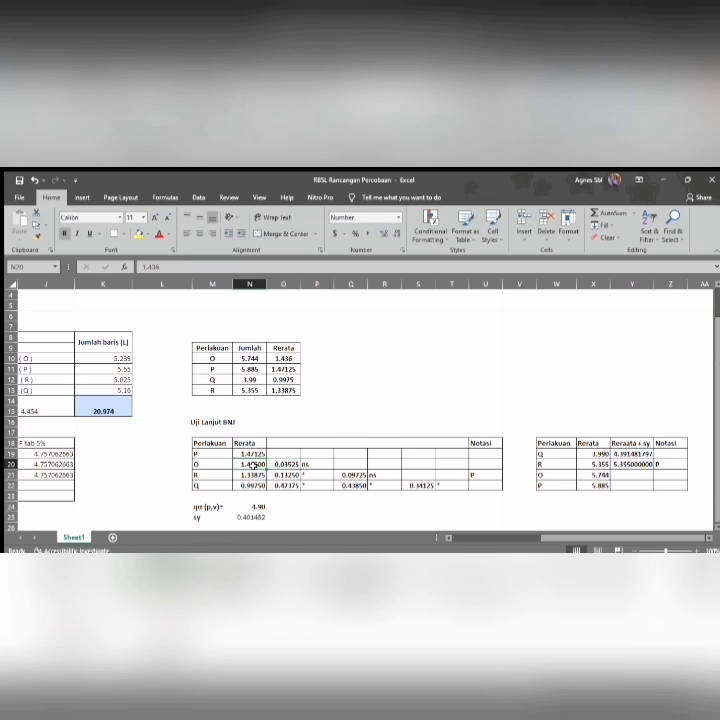
click(270, 464)
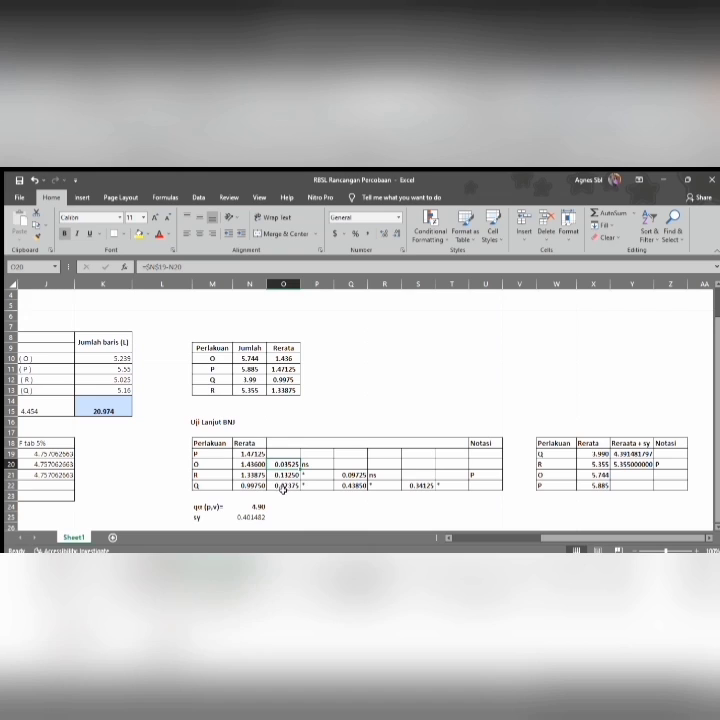
click(361, 474)
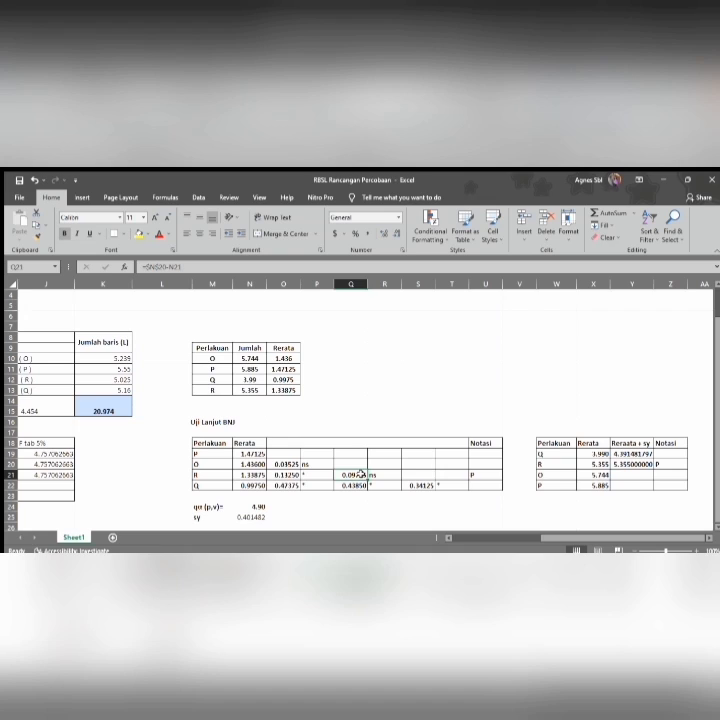
click(409, 485)
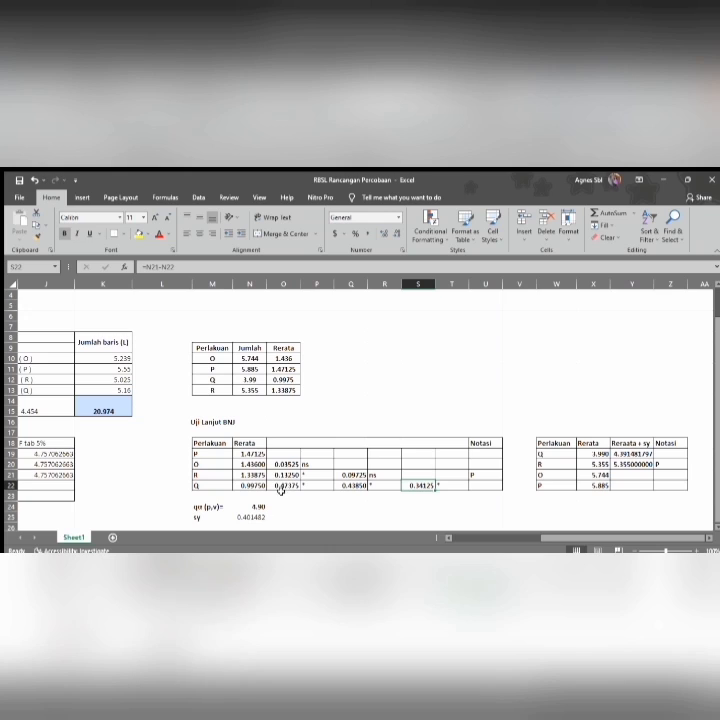
Compare the difference between treatments P and O in O20 with the sy formula in N25 and the notation in P20.
click(287, 464)
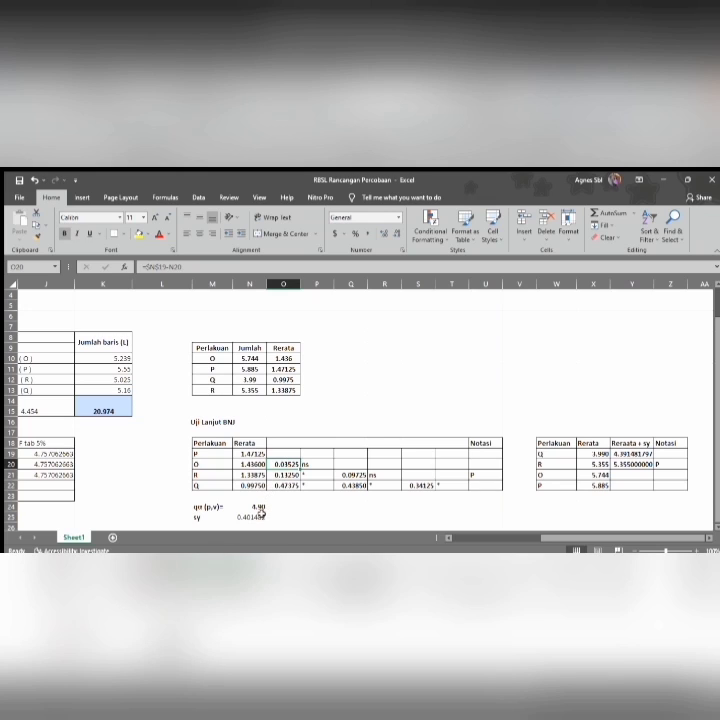
click(259, 514)
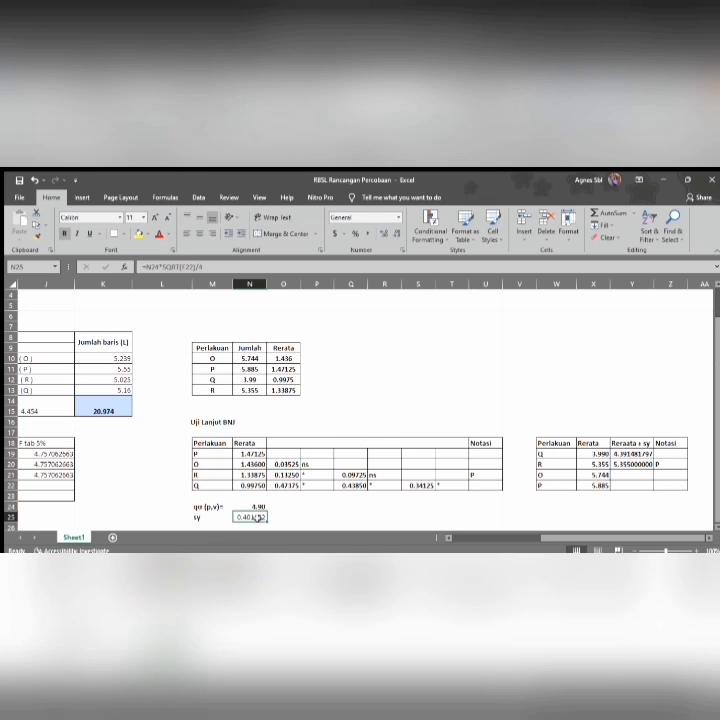
click(281, 465)
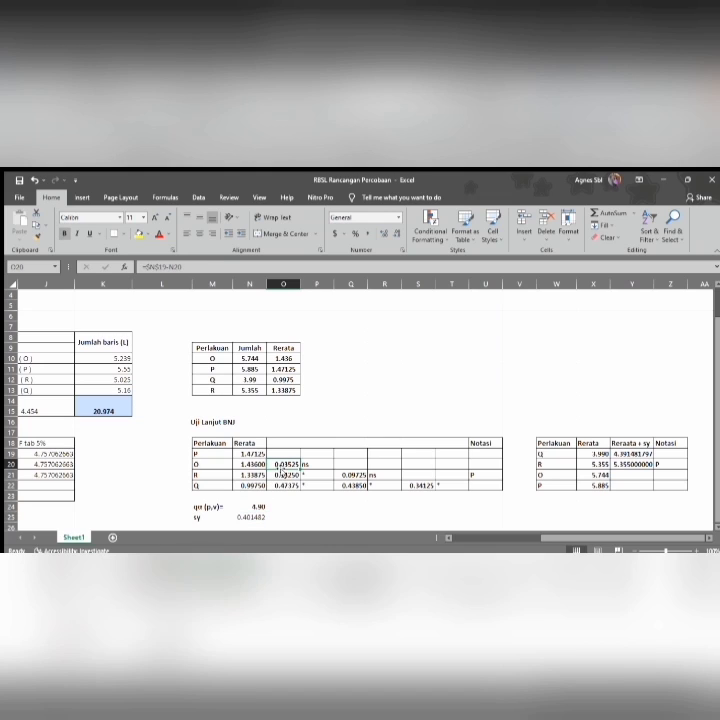
key(Right)
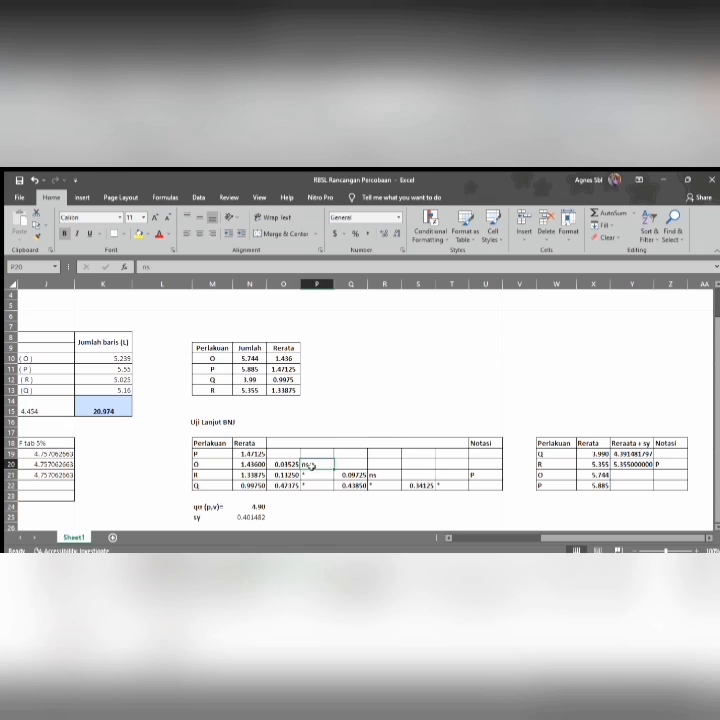
click(289, 465)
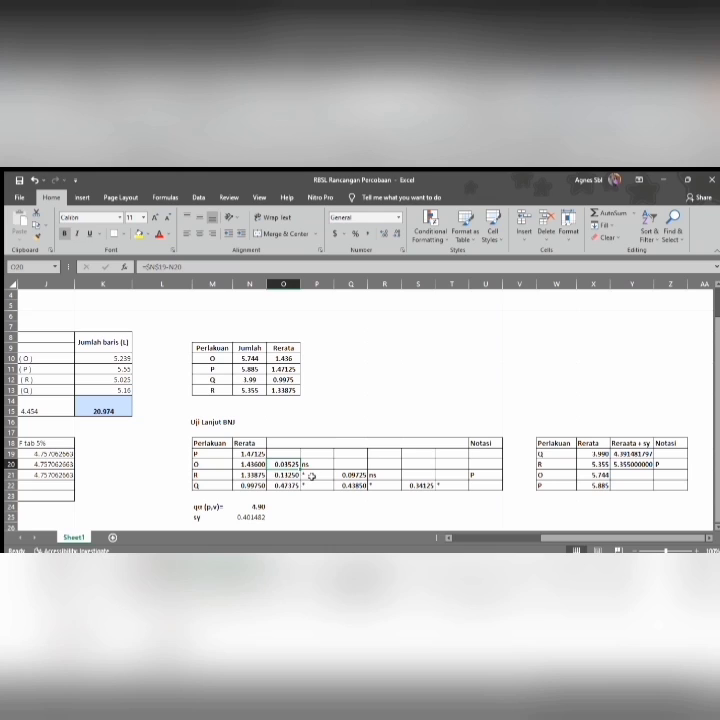
Clear the significance marks in P21 and P22 beside the differences of treatments R and Q.
click(311, 476)
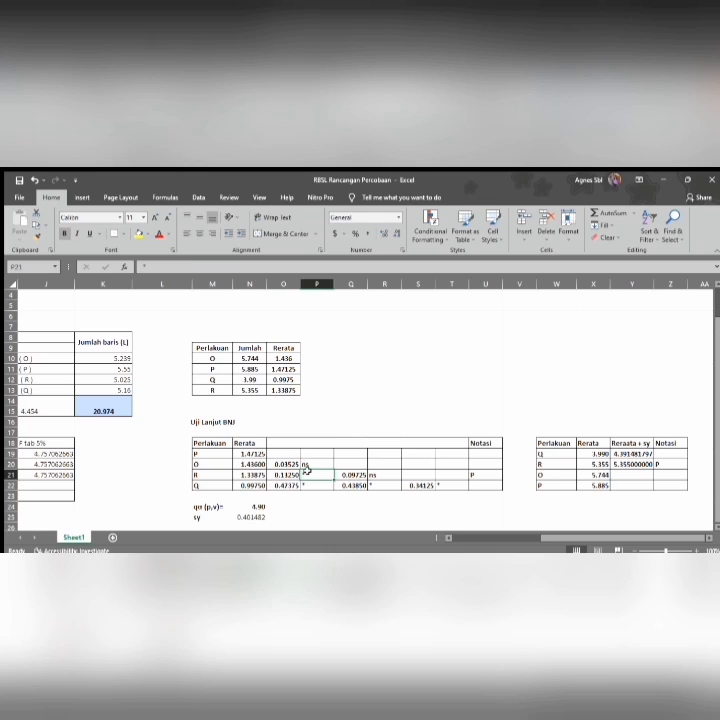
key(BackSpace)
key(Return)
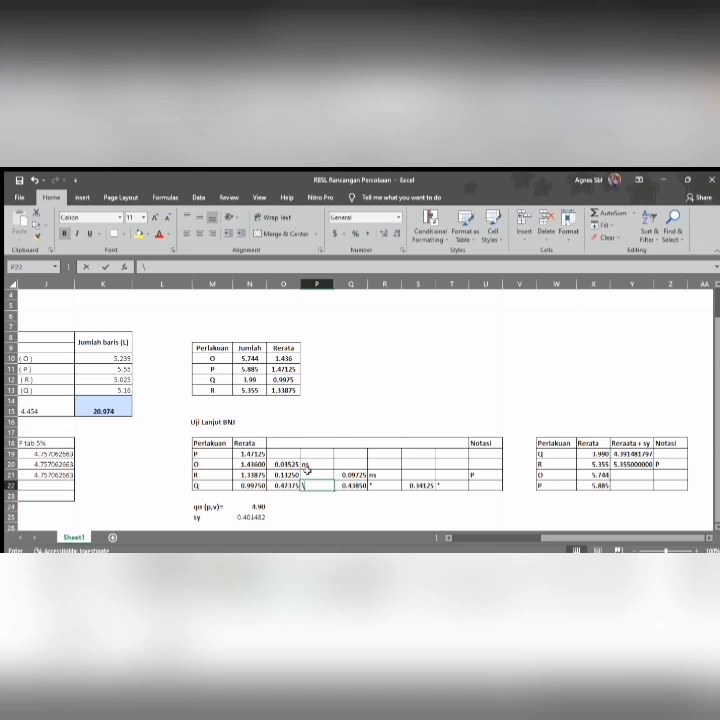
key(BackSpace)
key(Up)
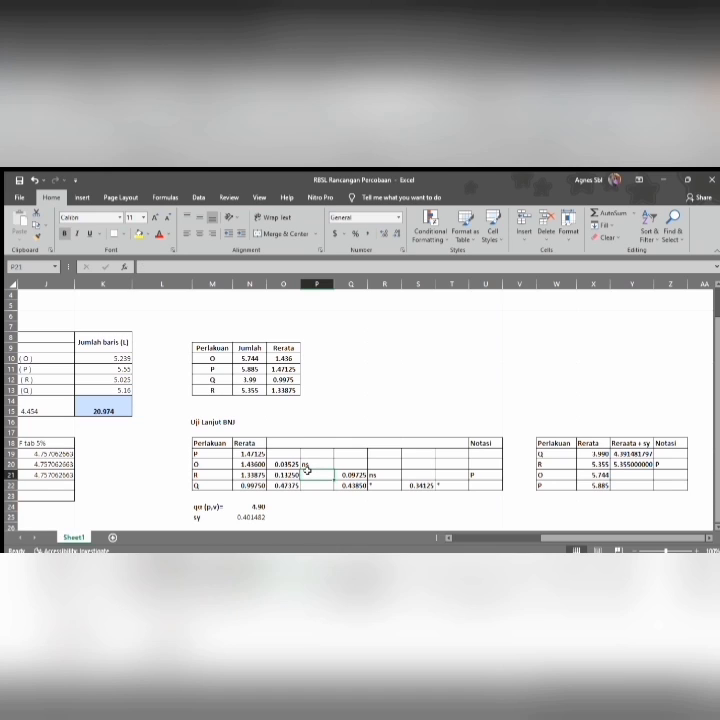
click(288, 474)
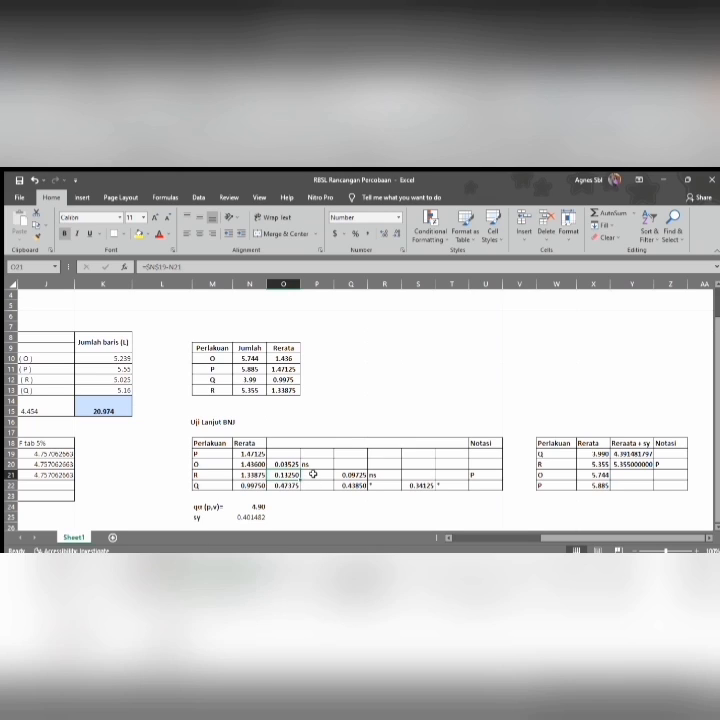
text(ns)
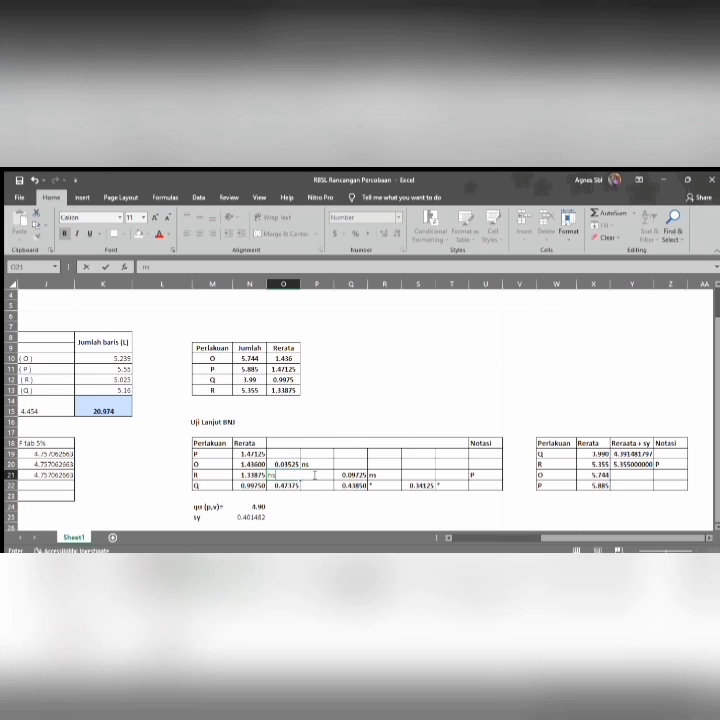
key(BackSpace)
key(BackSpace)
click(314, 475)
text(ns)
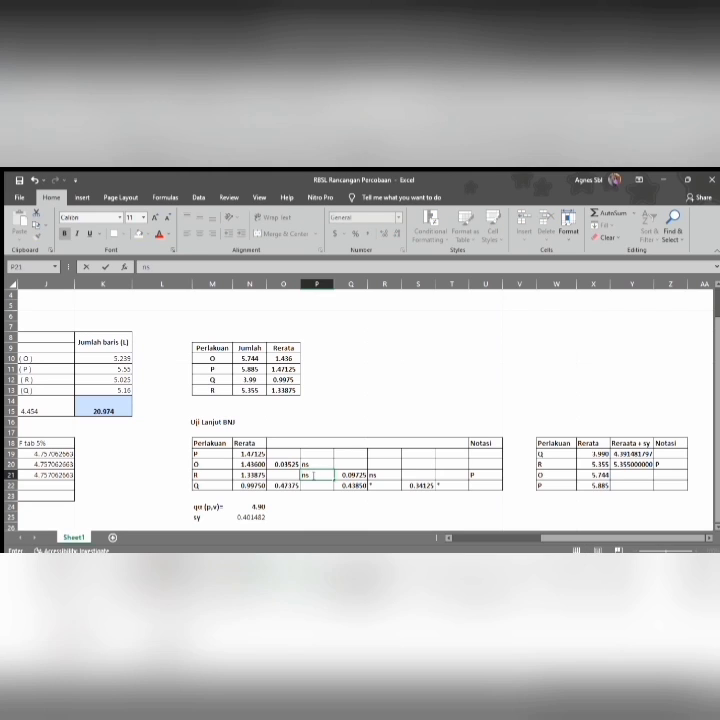
click(295, 475)
text(=$N$19-N21)
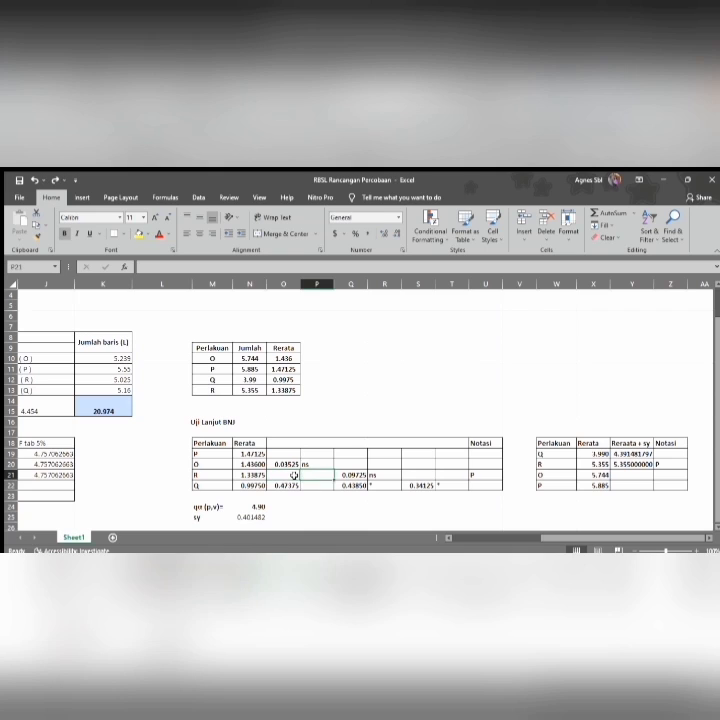
Mark the treatment R difference as ns in P21 and the treatment Q difference as * in P22.
click(312, 476)
text(ns)
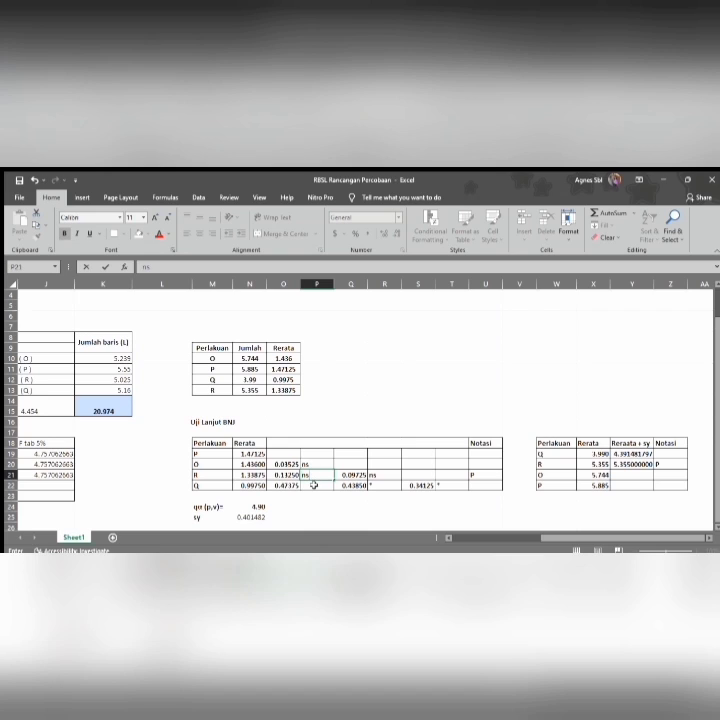
click(314, 485)
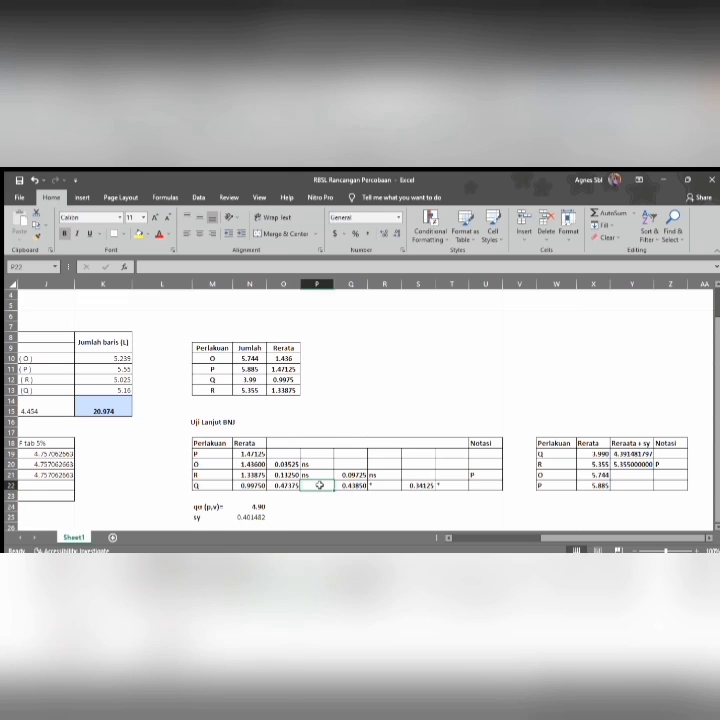
text(*)
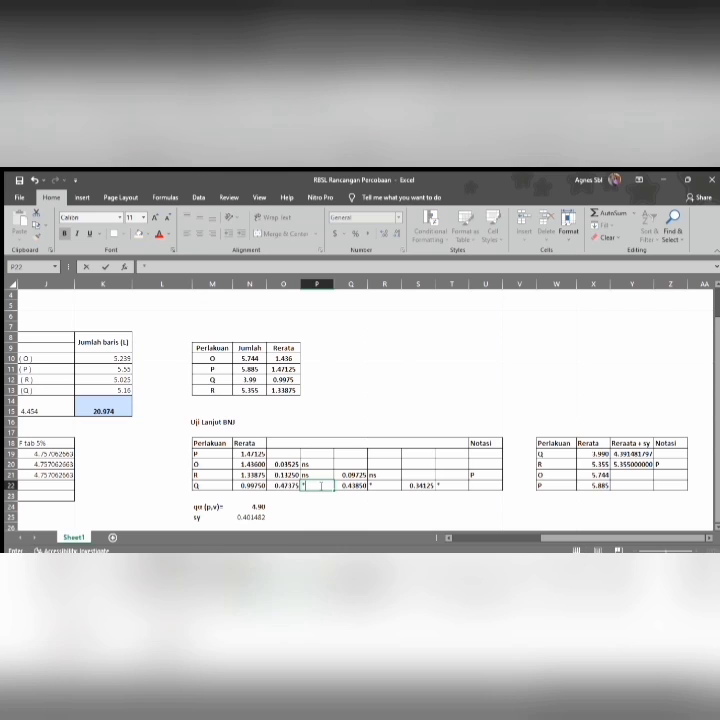
Change the significance mark beside the S22 difference of treatment Q to ns in T22.
click(348, 475)
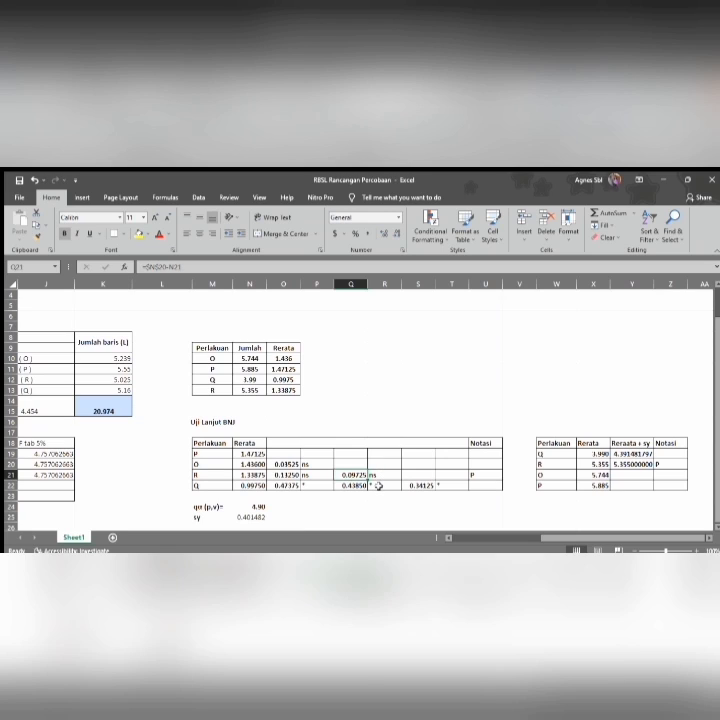
click(453, 486)
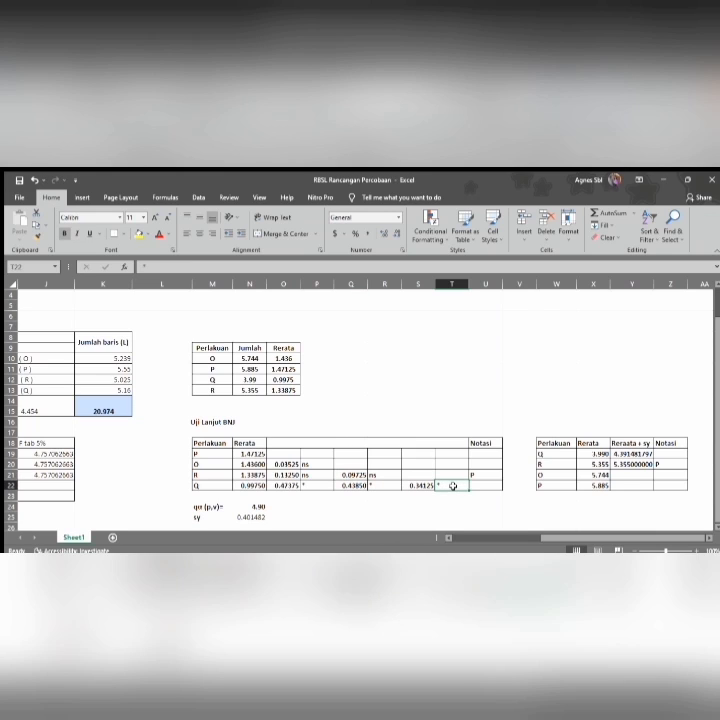
text(ns)
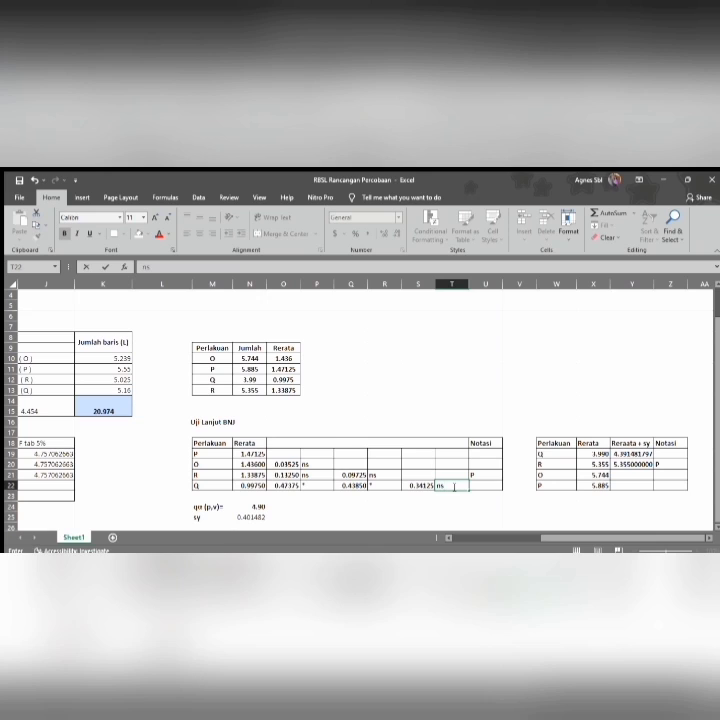
Clear the notation letter from U21 in the Uji Lanjut BNJ table and from Z20 in the sorted treatment table.
click(481, 474)
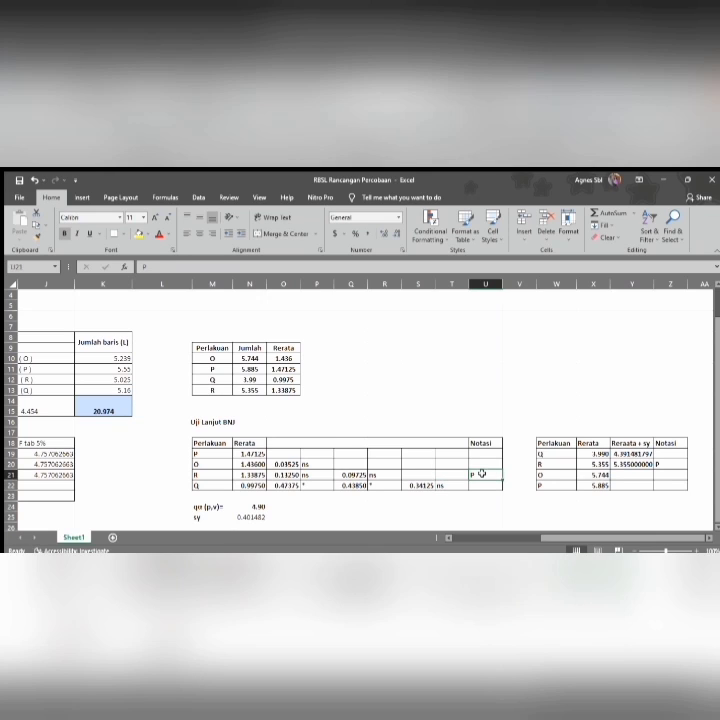
key(BackSpace)
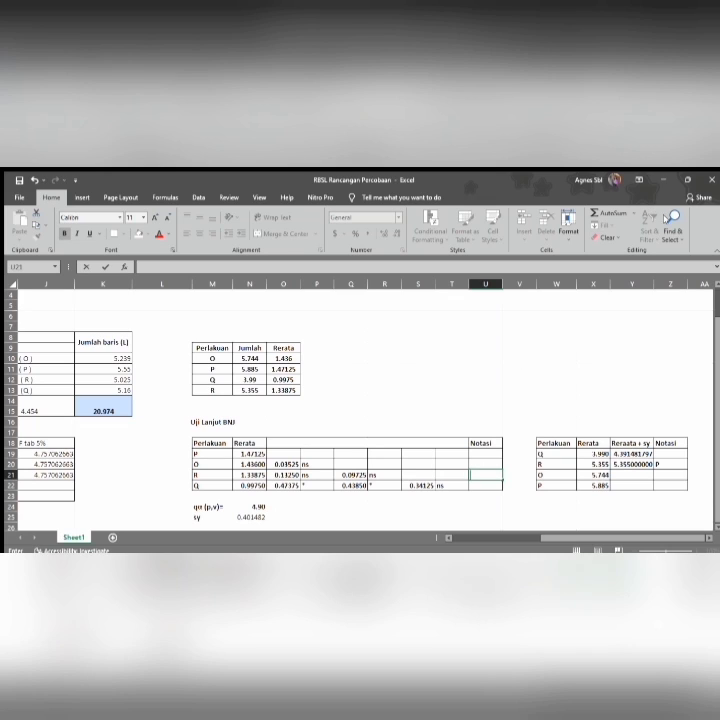
click(670, 464)
key(BackSpace)
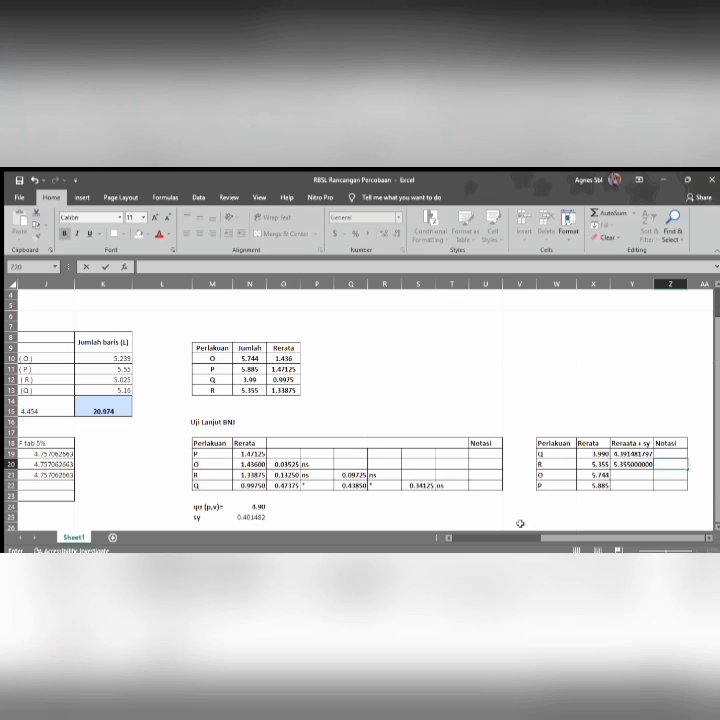
Fill the Notasi column of the Uji Lanjut BNJ table with O for treatments P, O and Q, and OP for R.
click(476, 454)
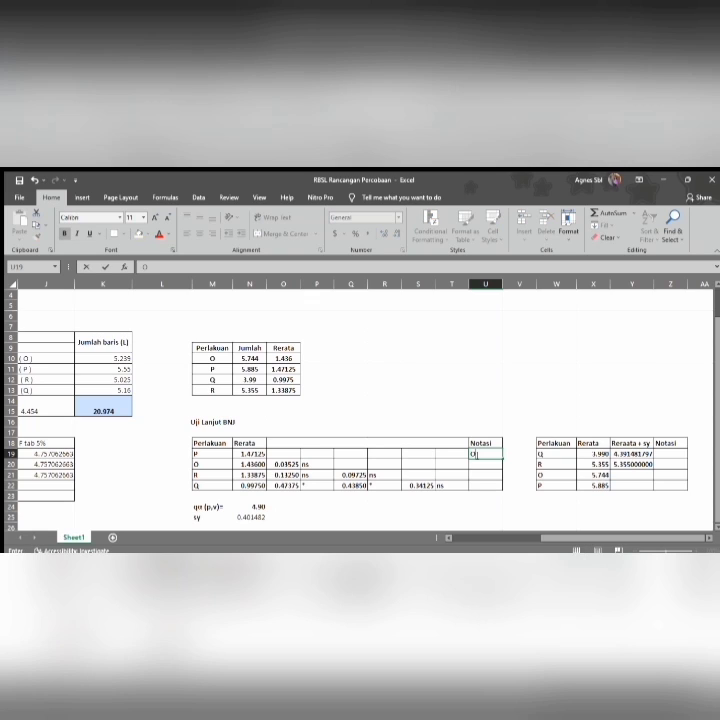
key(Down)
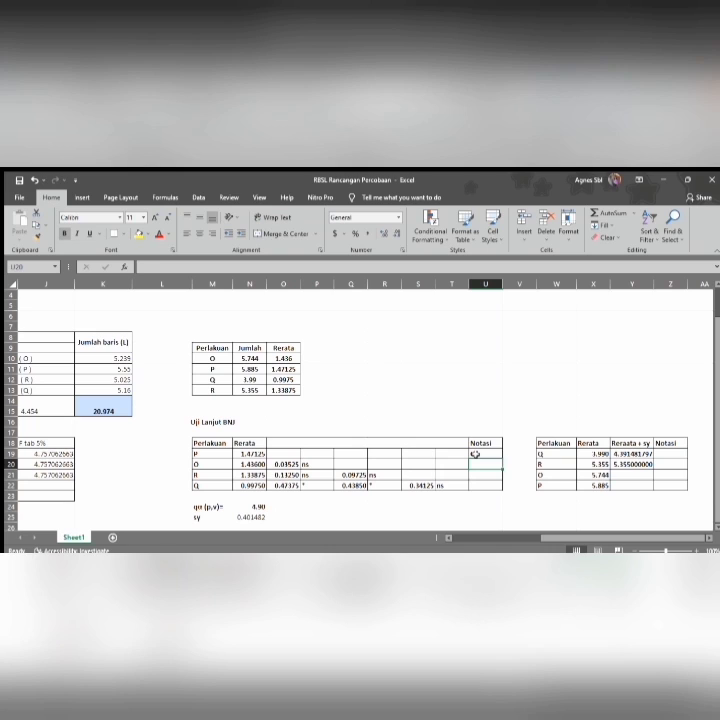
text(O)
key(Return)
text(O)
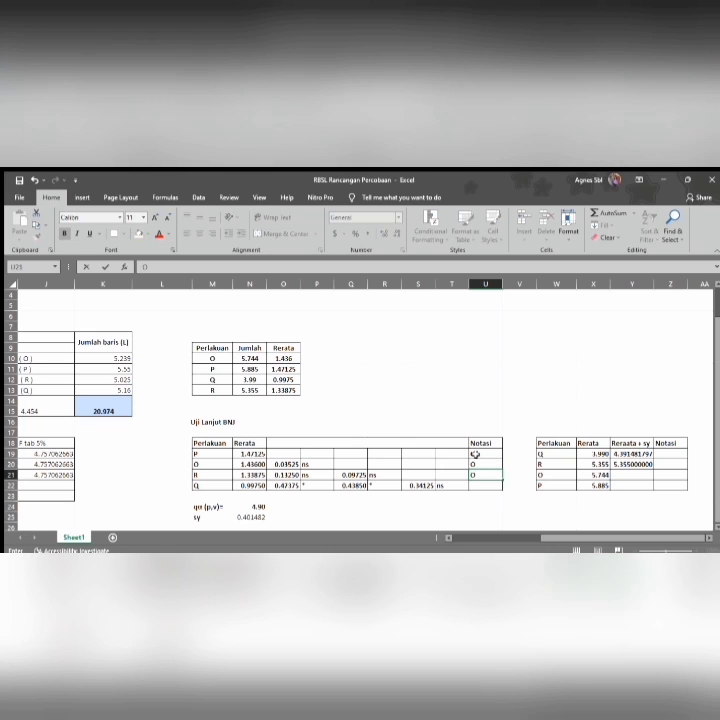
key(Return)
text(O)
key(Return)
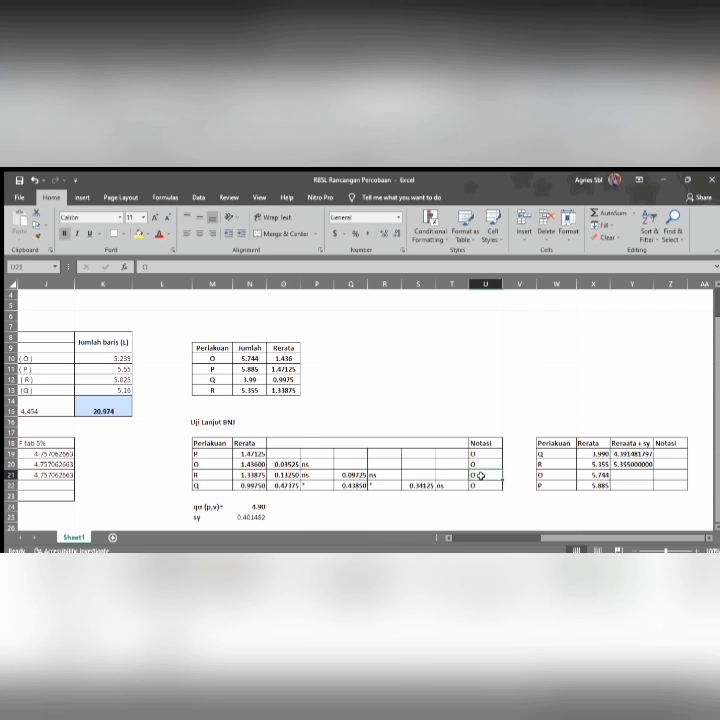
text(OP)
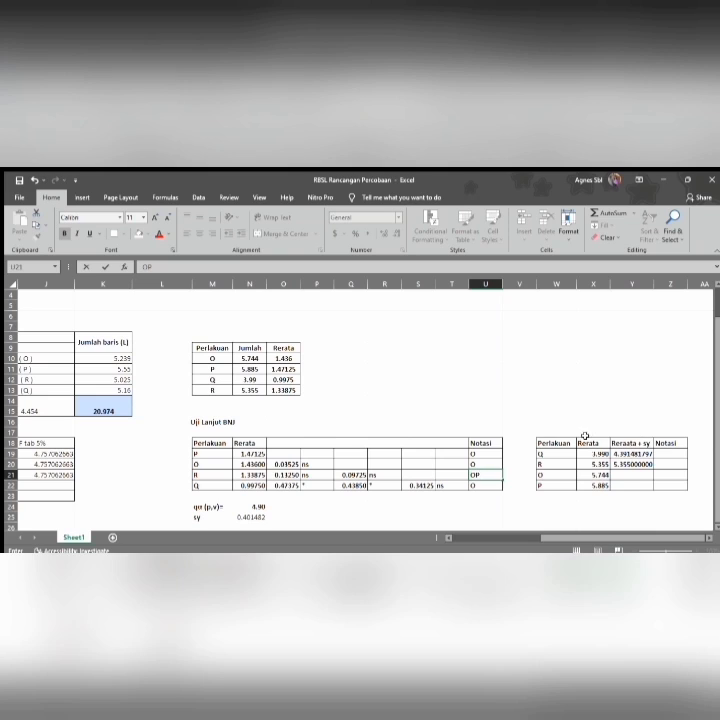
Centre the treatment letters in W19:W22 of the Perlakuan column.
click(549, 451)
drag(549, 449, 549, 486)
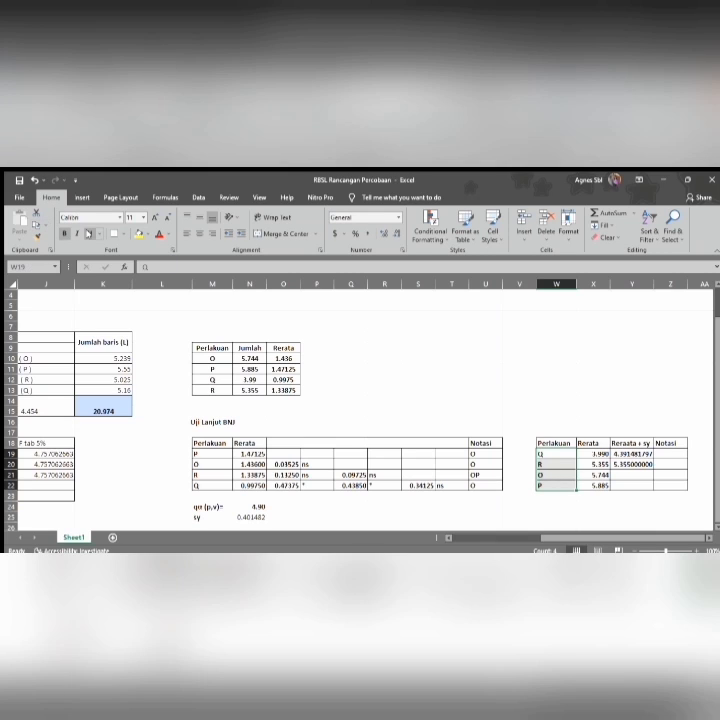
click(199, 233)
Correct the spelling of the column header in Y18 to "Rerata + sy".
click(585, 442)
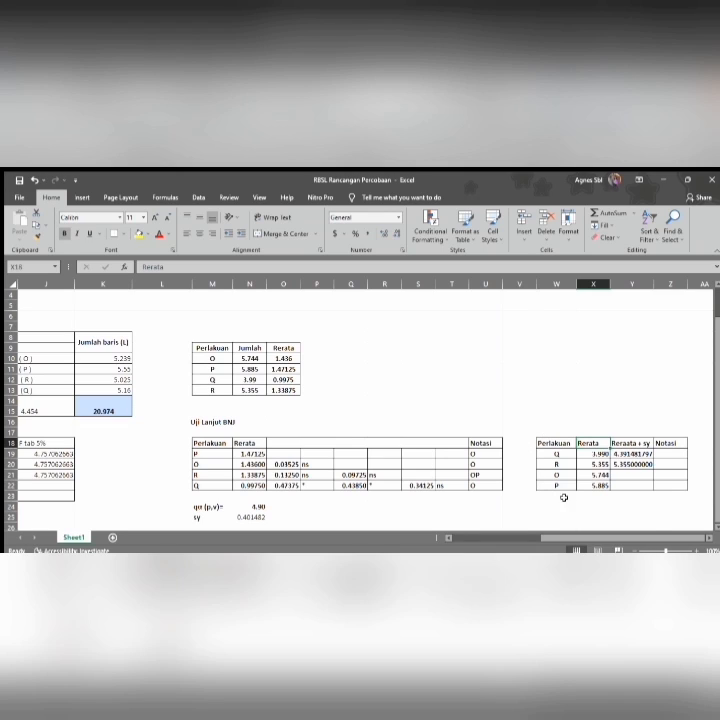
click(628, 442)
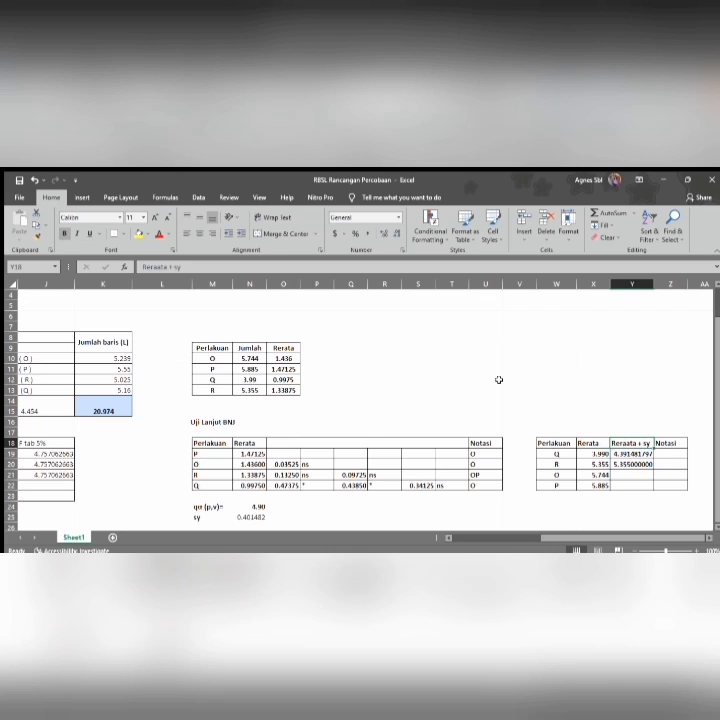
click(158, 268)
key(BackSpace)
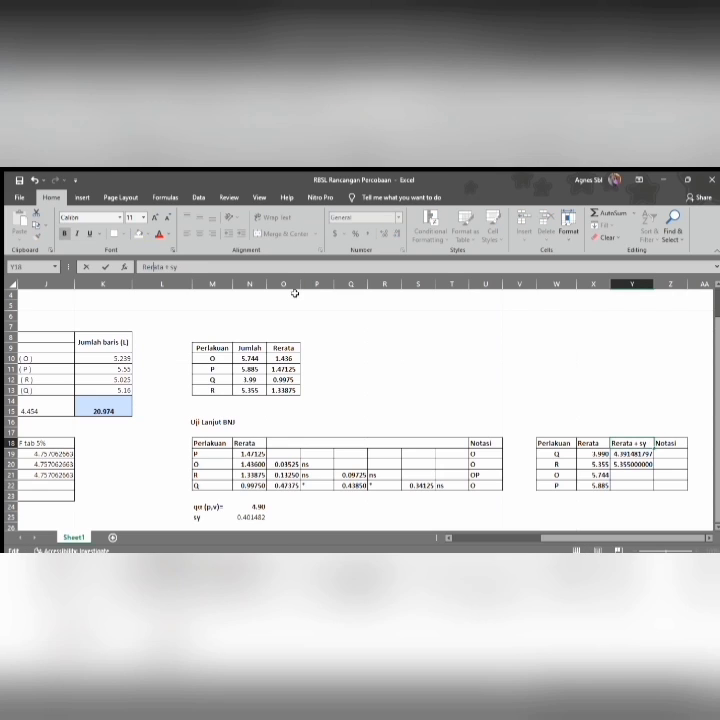
Enter the notation O for treatment Q in Z19 and OP for treatment R in Z20.
click(664, 452)
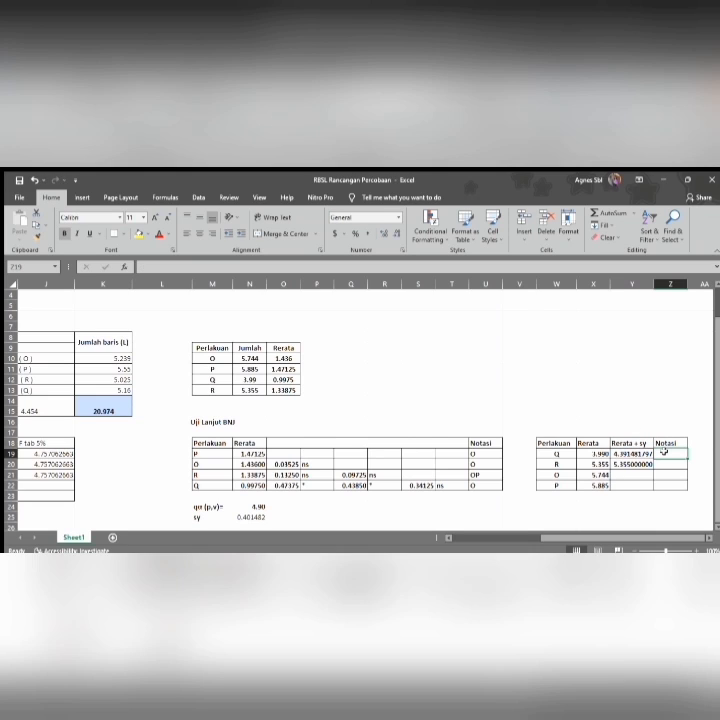
text(O)
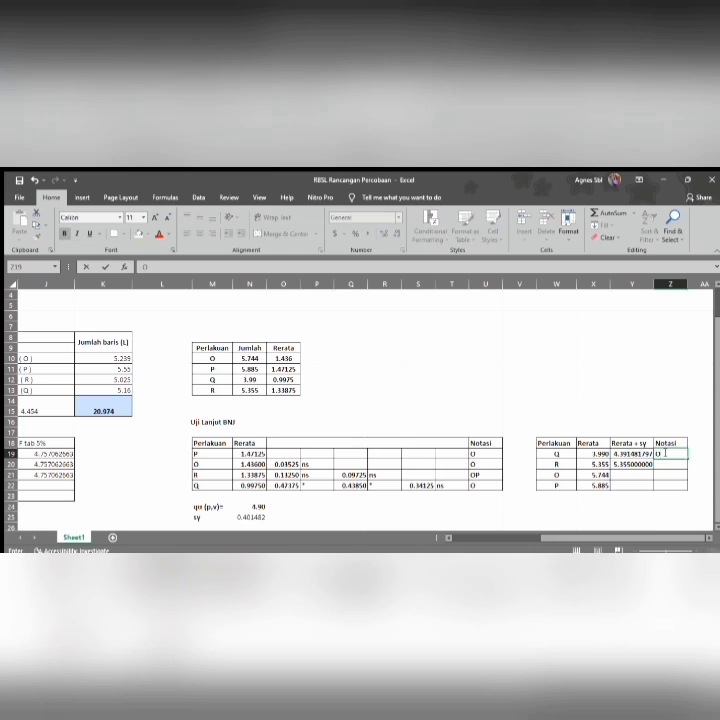
key(Return)
text(OP)
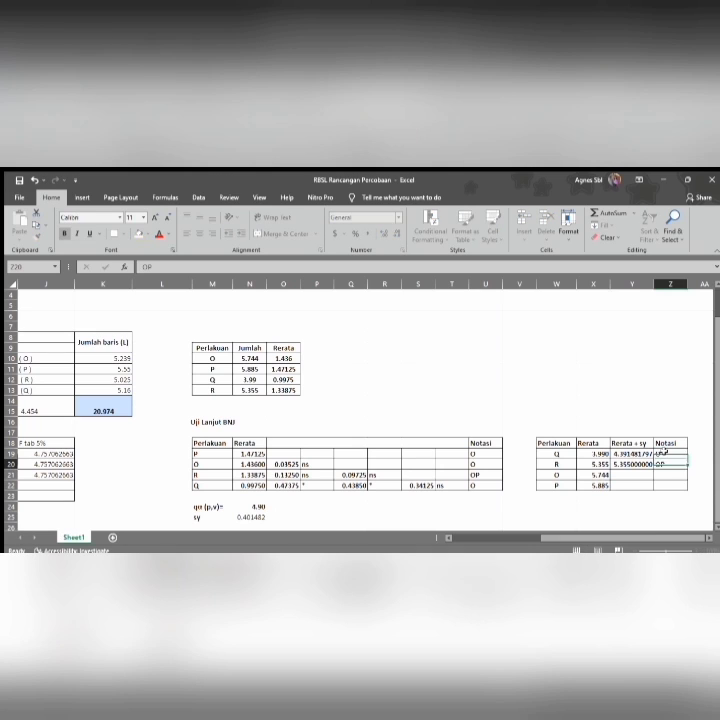
Enter the notation P for treatments O and P in Z21 and Z22.
key(Return)
text(P)
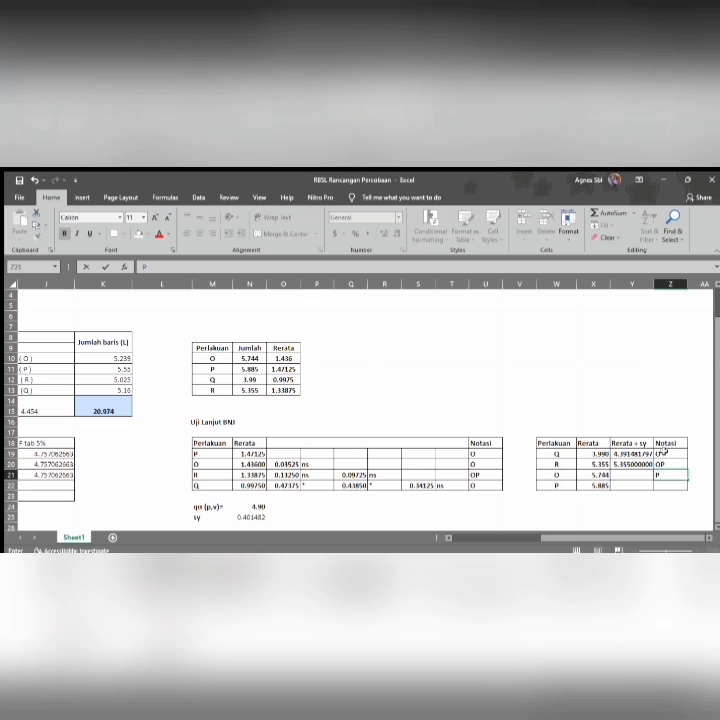
key(BackSpace)
text(O)
key(Return)
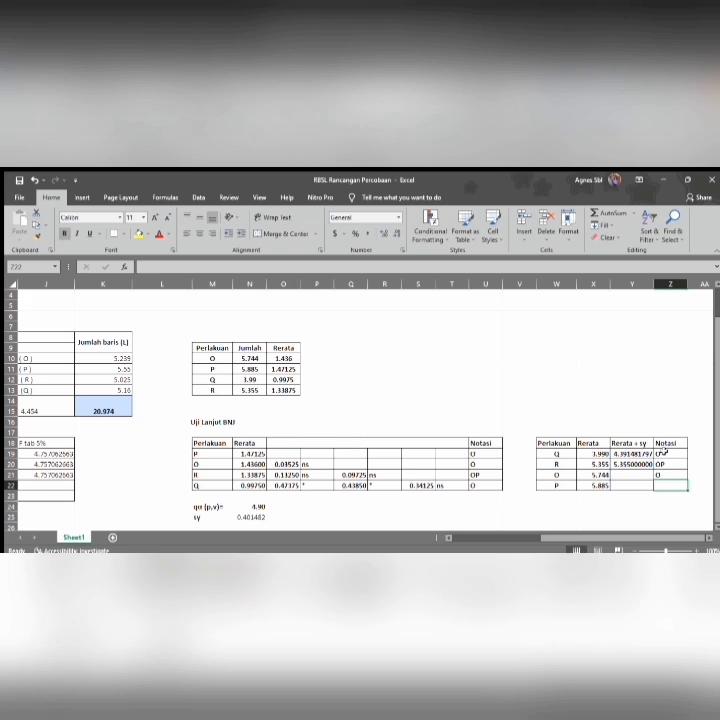
key(Up)
key(BackSpace)
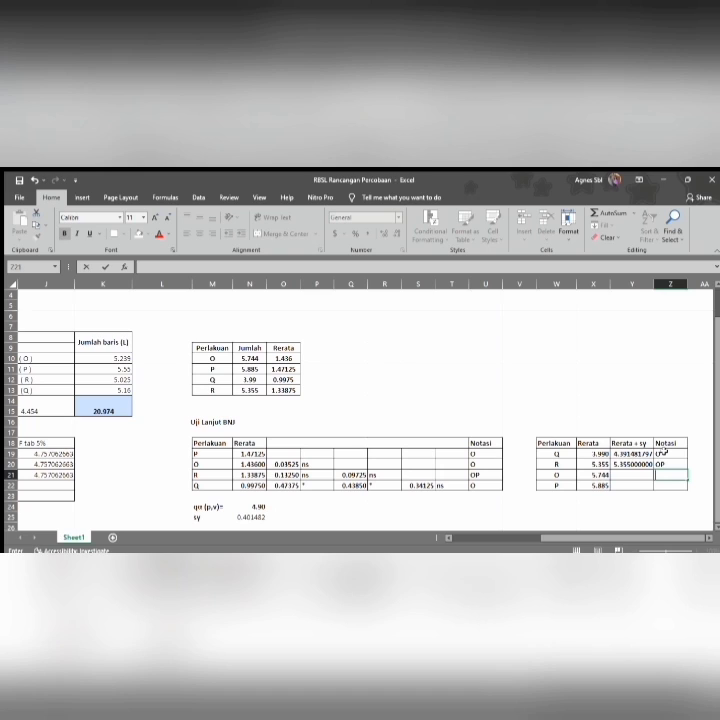
text(P)
key(Return)
text(P)
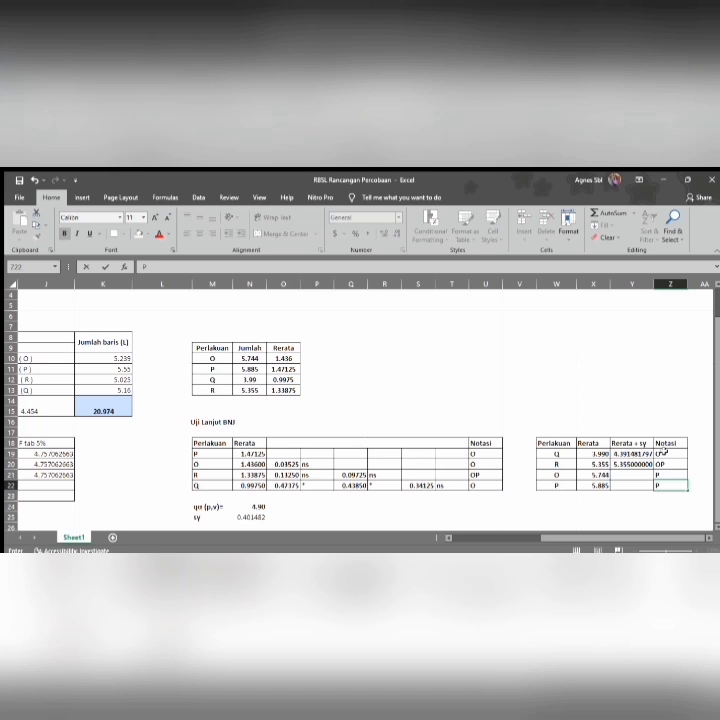
click(501, 507)
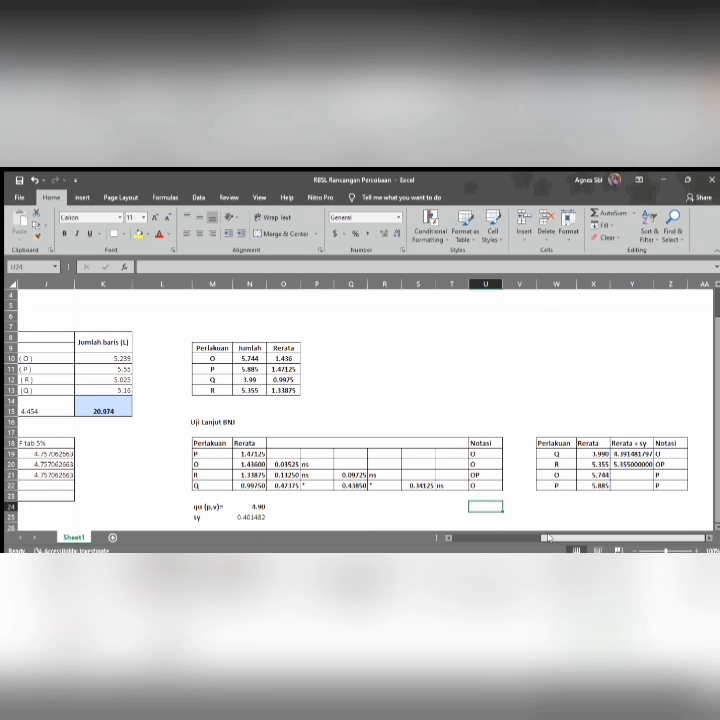
drag(548, 537, 436, 537)
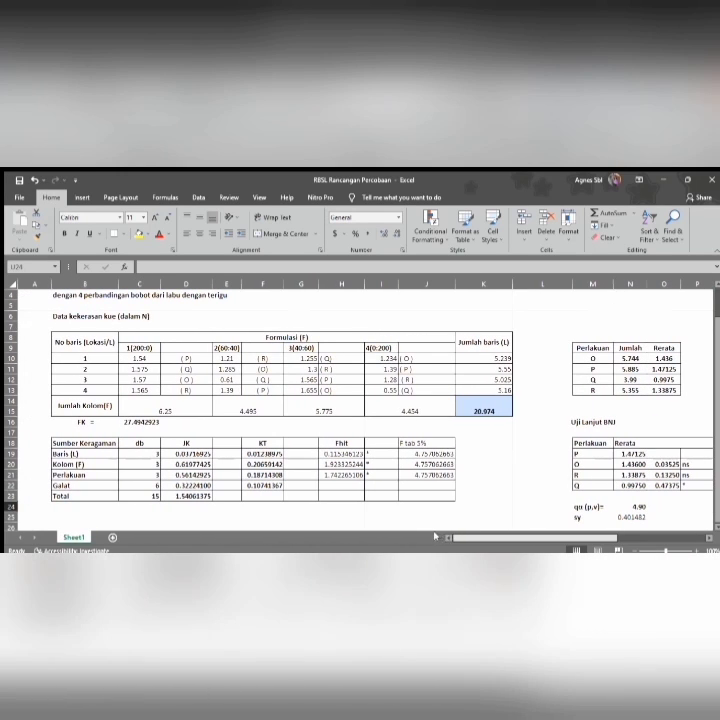
scroll(360, 400, up, 1)
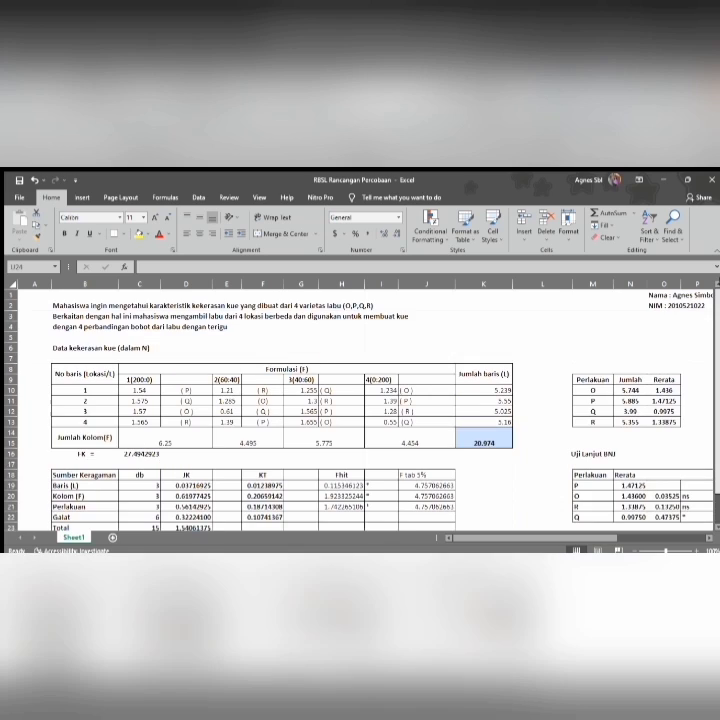